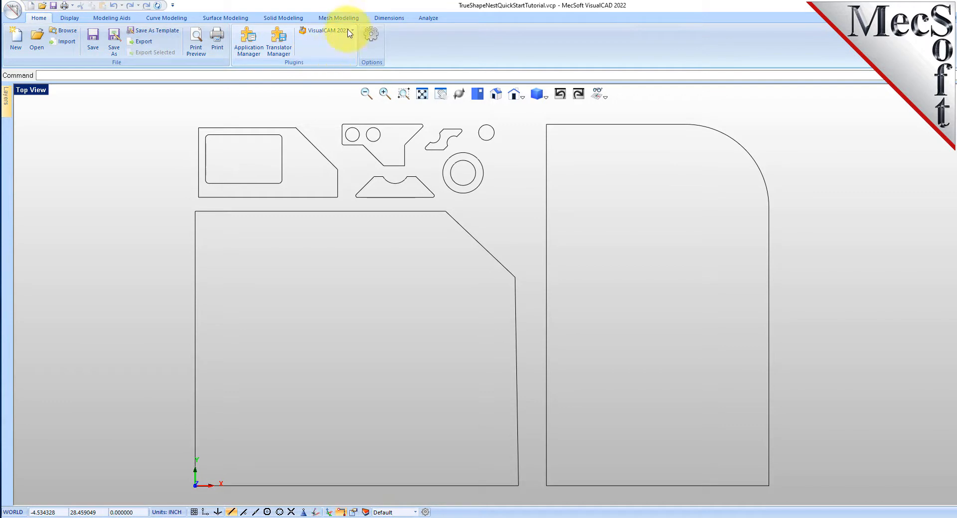
- Load the NEST module to bring up its Nesting Browser
{"action": "left_click", "coordinate": [352, 31]}
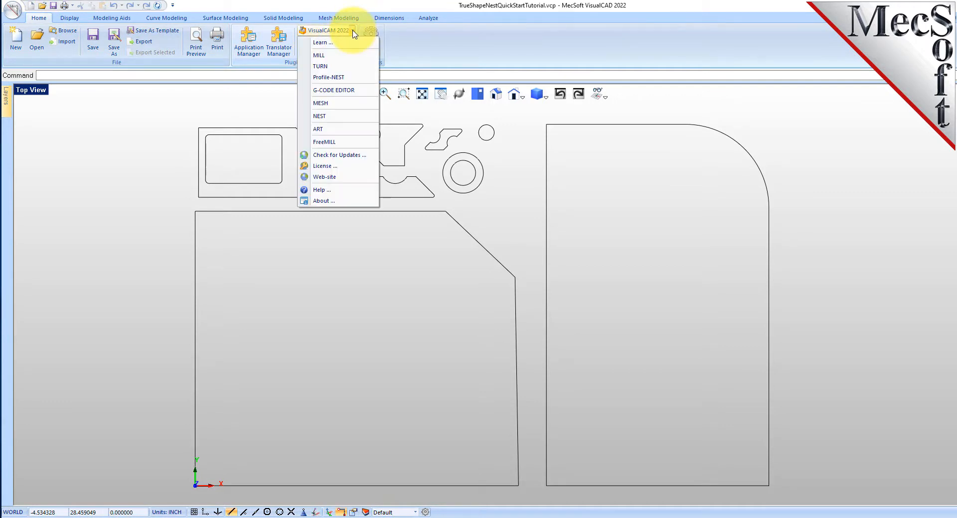
{"action": "left_click", "coordinate": [368, 118]}
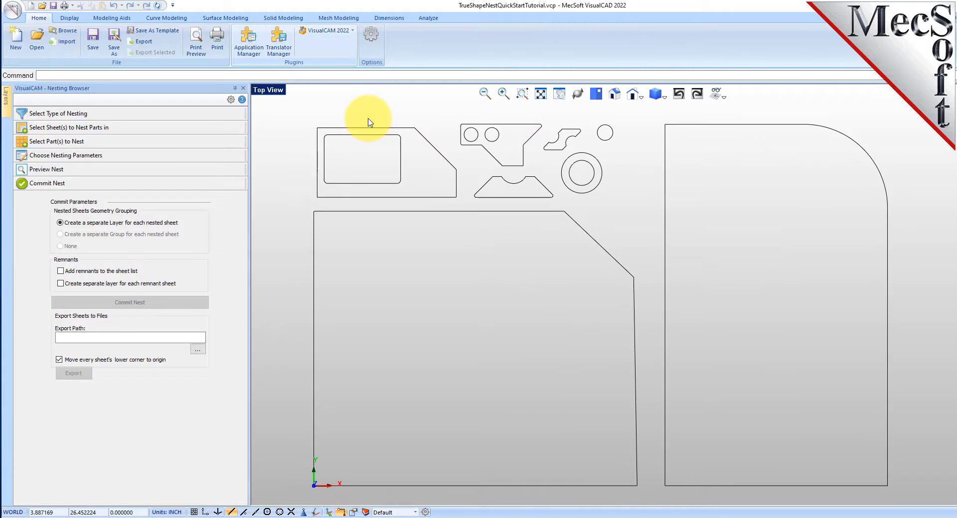
- Look through each section of the Nesting Browser from nesting type to commit, and return to the nesting type section
{"action": "left_click", "coordinate": [128, 115]}
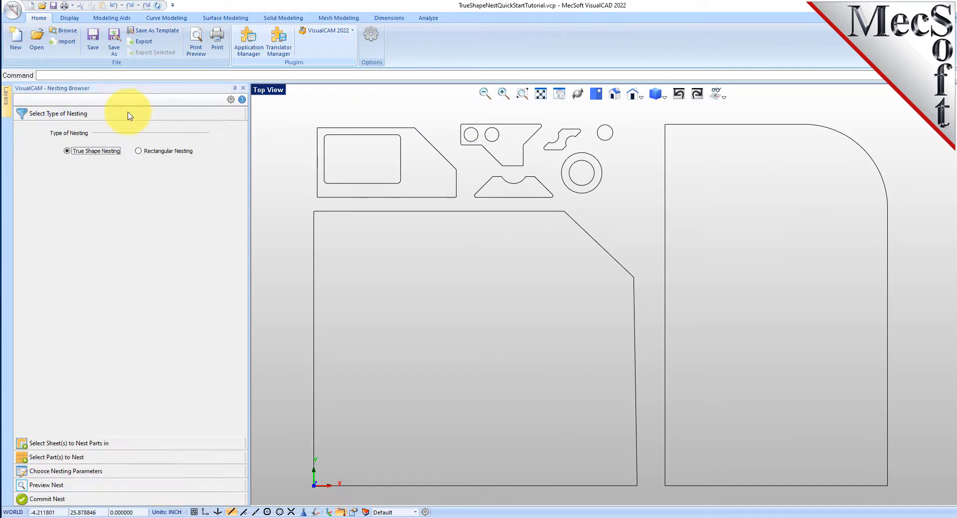
{"action": "left_click", "coordinate": [91, 444]}
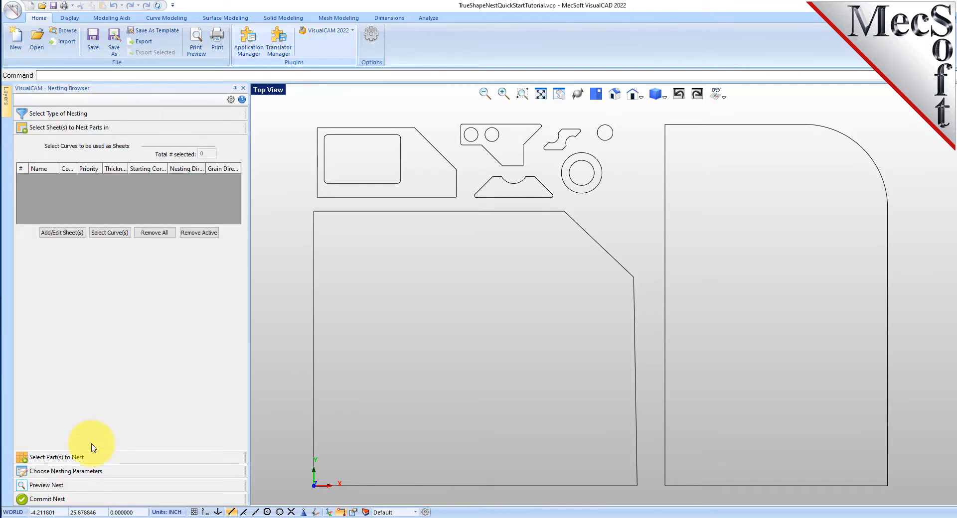
{"action": "left_click", "coordinate": [90, 458]}
{"action": "left_click", "coordinate": [90, 472]}
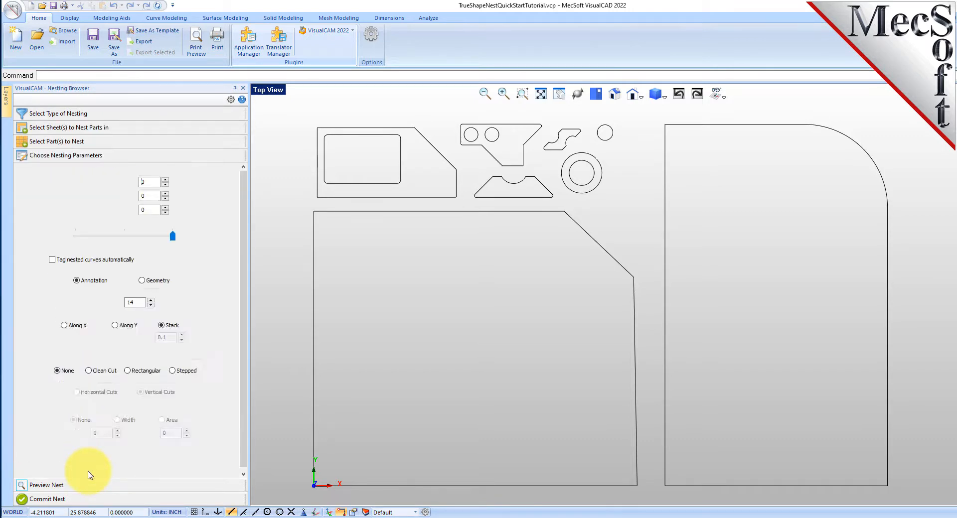
{"action": "left_click", "coordinate": [89, 485]}
{"action": "left_click", "coordinate": [89, 500]}
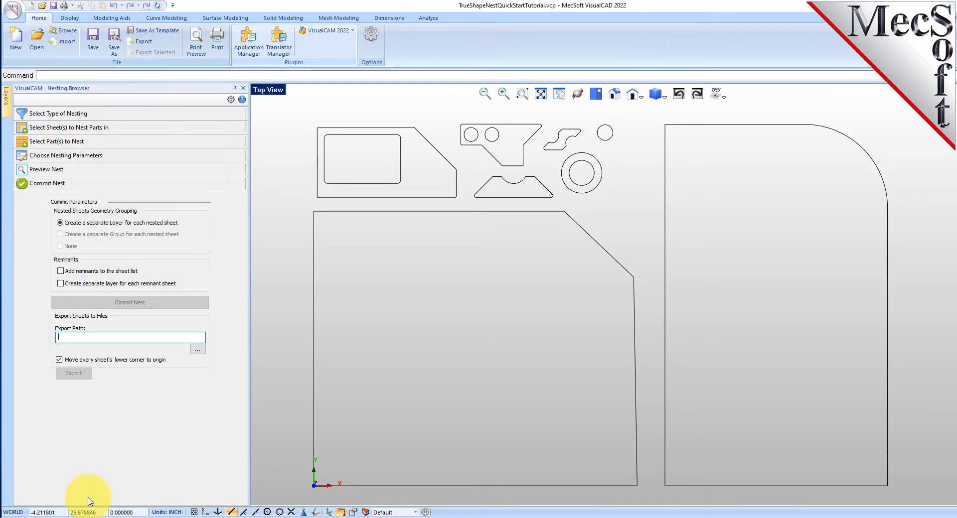
{"action": "left_click_drag", "start_coordinate": [250, 272], "coordinate": [232, 228]}
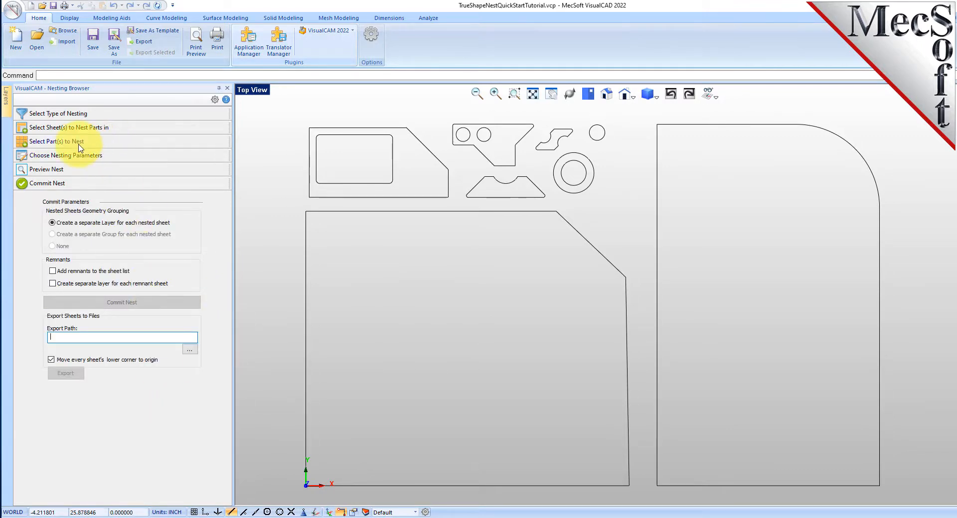
{"action": "left_click", "coordinate": [85, 114]}
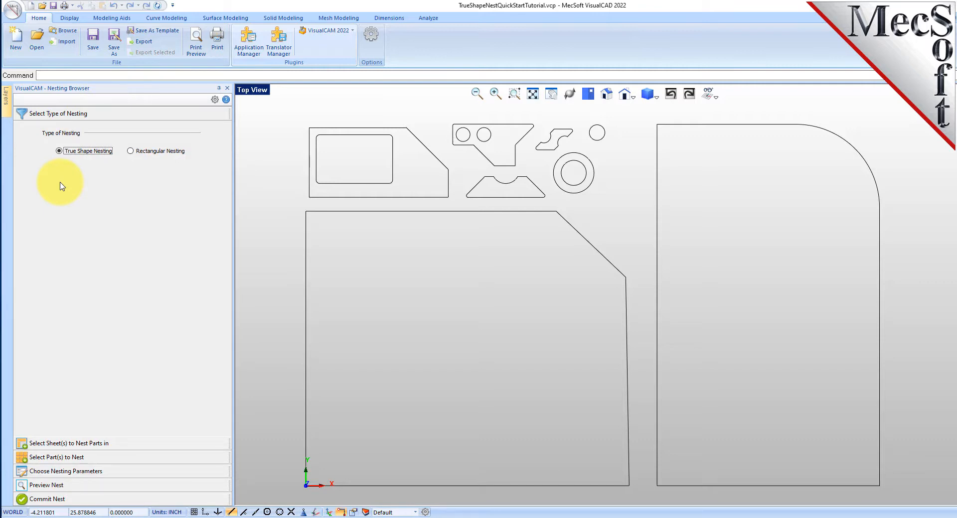
- Locate TrueShapeNestQuickStartTutorial.vcp in the VisualCAM 2022 QuickStart folder without opening it
{"action": "left_click", "coordinate": [36, 40]}
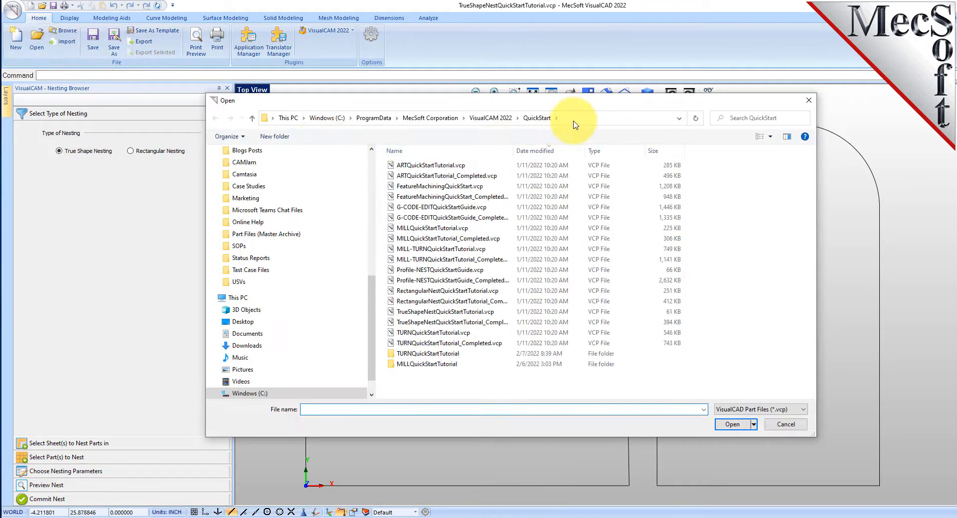
{"action": "left_click", "coordinate": [576, 118]}
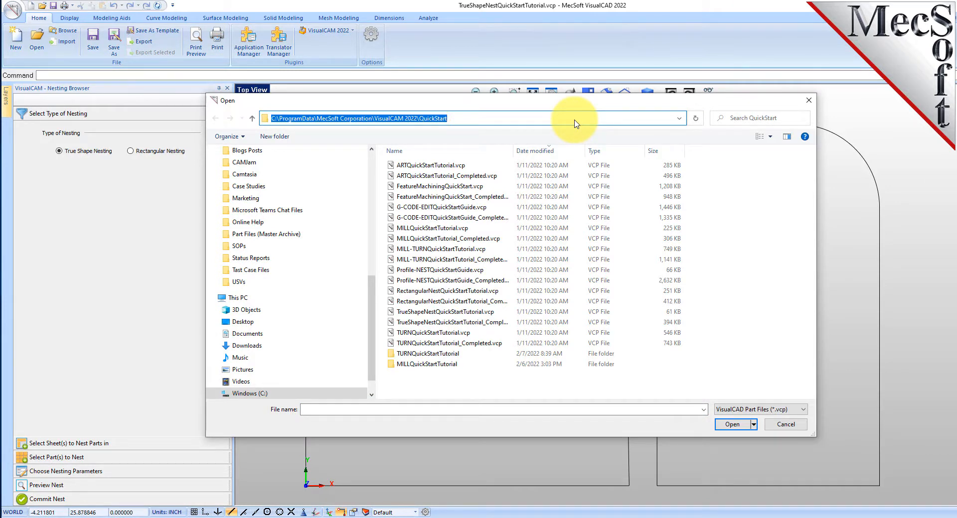
{"action": "left_click", "coordinate": [399, 314]}
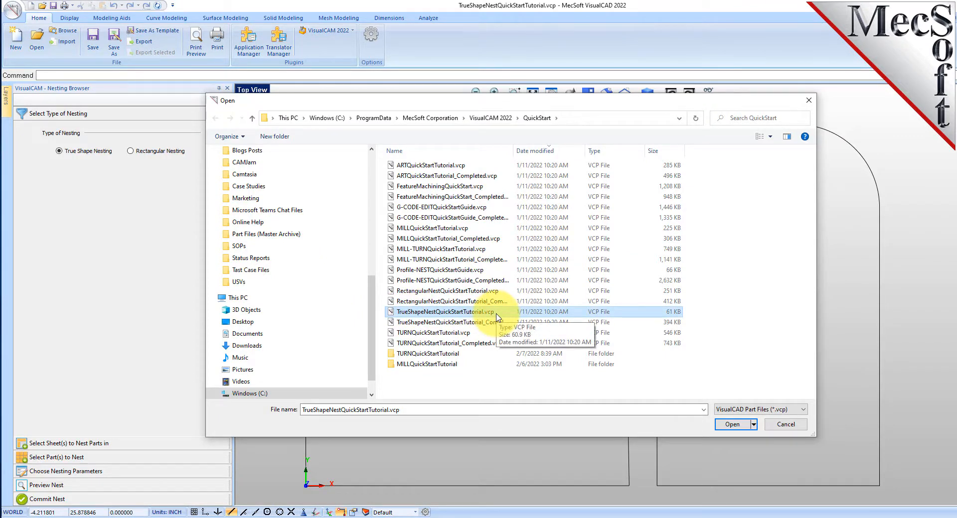
{"action": "left_click", "coordinate": [787, 425]}
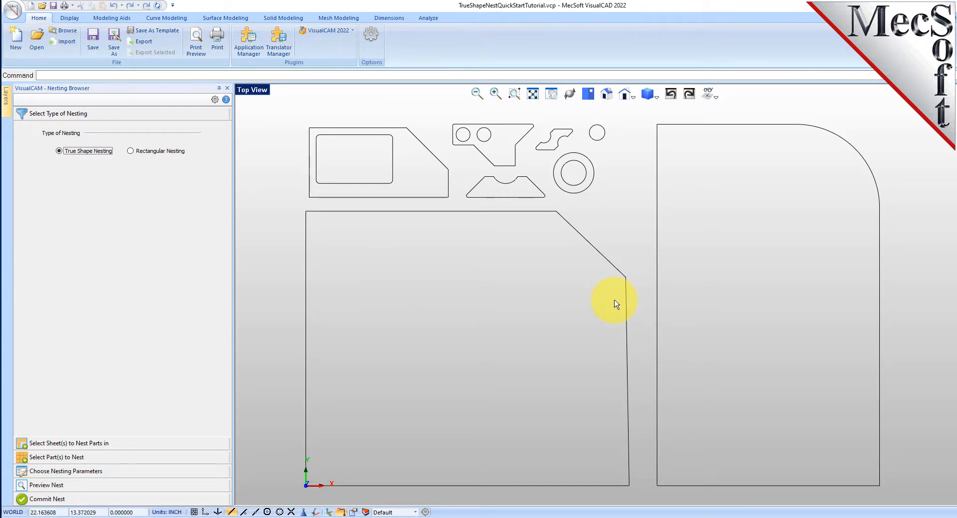
- Highlight the group of small part curves and the two large sheet outlines in turn, leaving nothing selected
{"action": "left_click_drag", "start_coordinate": [291, 204], "coordinate": [629, 114]}
{"action": "left_click", "coordinate": [635, 175]}
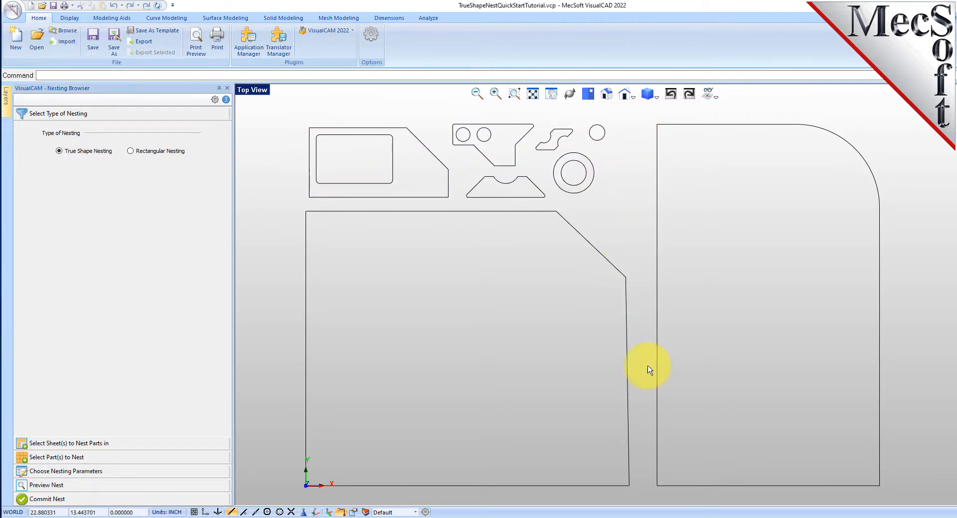
{"action": "left_click_drag", "start_coordinate": [675, 288], "coordinate": [602, 397]}
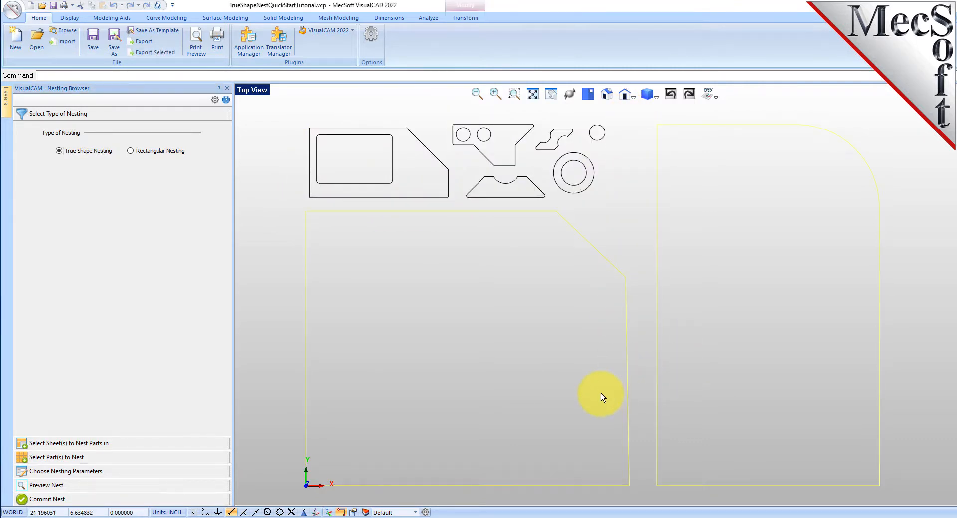
{"action": "left_click", "coordinate": [574, 347]}
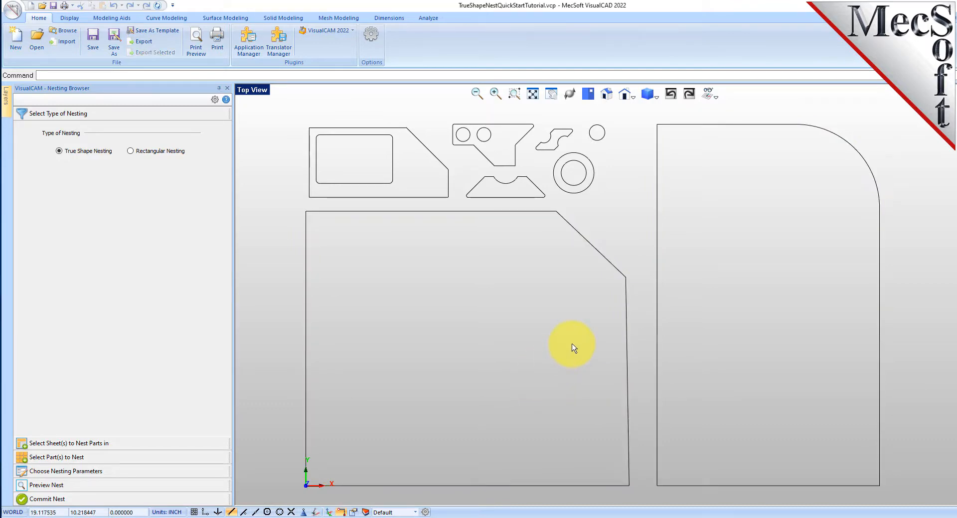
{"action": "left_click_drag", "start_coordinate": [293, 111], "coordinate": [632, 209]}
{"action": "left_click", "coordinate": [631, 209]}
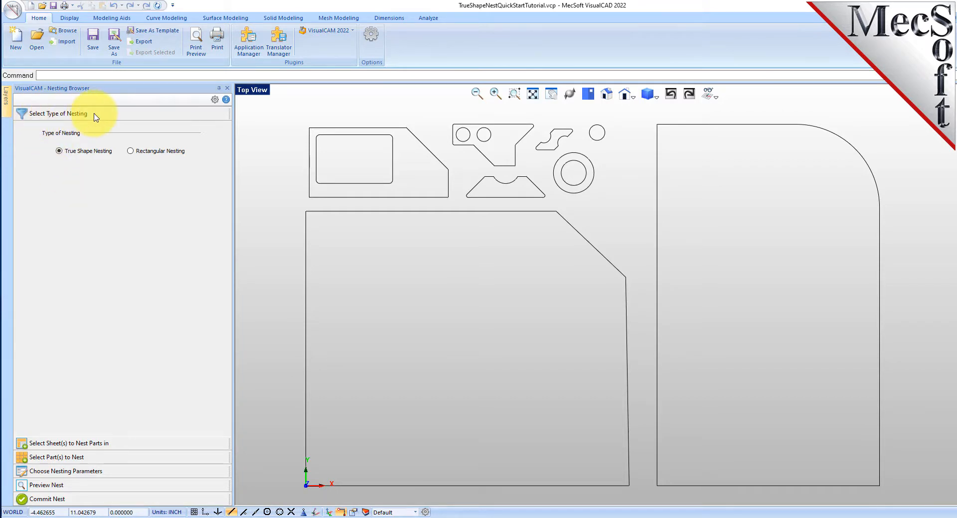
- Choose True Shape Nesting and read through the Select Type of Nesting help topic, closing the help when done
{"action": "left_click", "coordinate": [60, 151]}
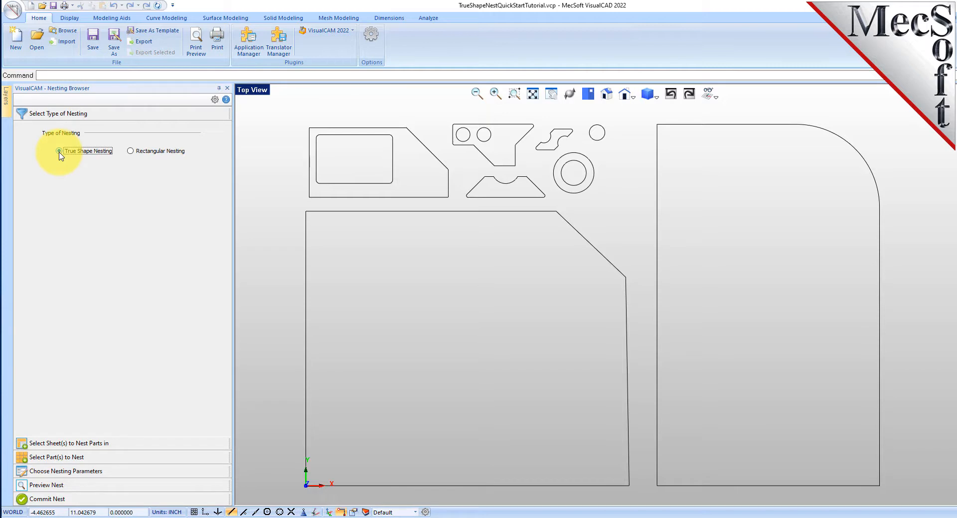
{"action": "left_click", "coordinate": [227, 100]}
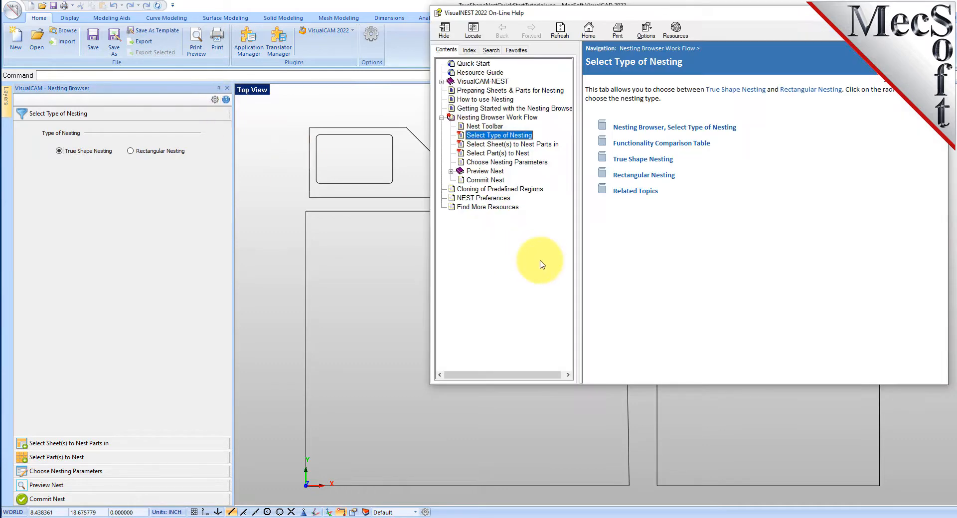
{"action": "left_click", "coordinate": [908, 79]}
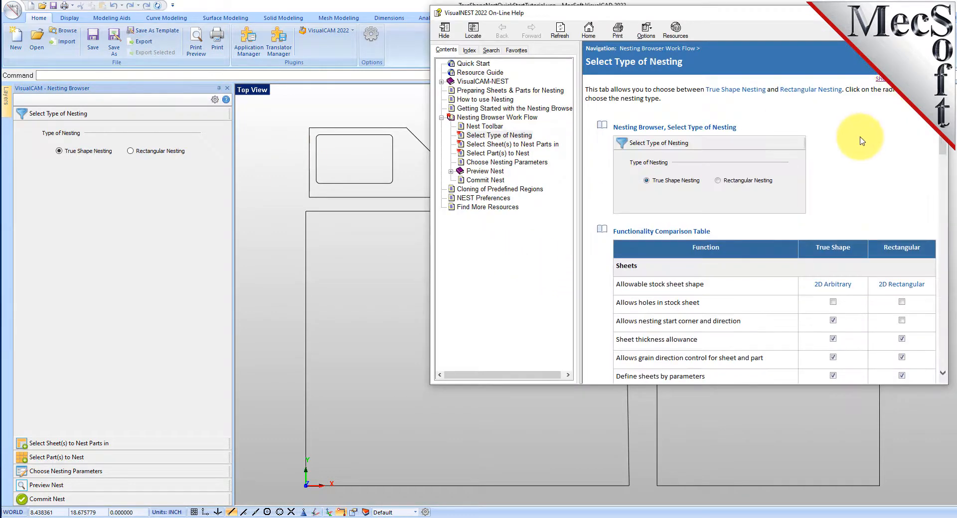
{"action": "scroll", "coordinate": [856, 139], "scroll_direction": "down", "scroll_amount": 10}
{"action": "scroll", "coordinate": [857, 139], "scroll_direction": "down", "scroll_amount": 5}
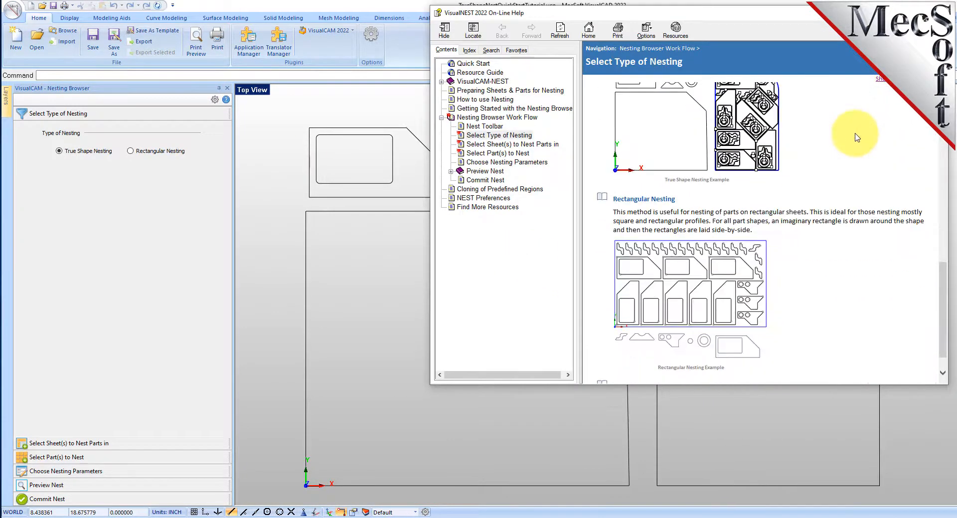
{"action": "left_click", "coordinate": [937, 13]}
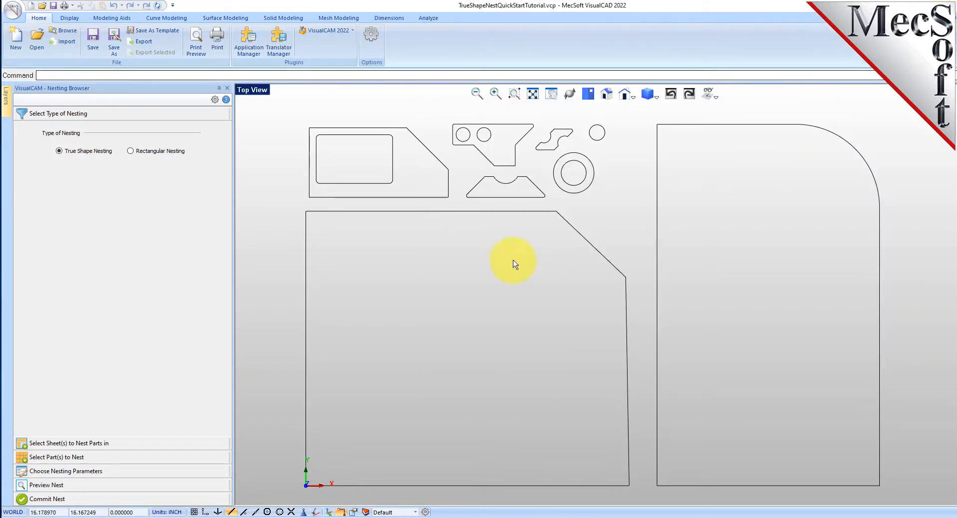
- Assign the two large outlines as the sheets to nest parts in
{"action": "left_click", "coordinate": [75, 443]}
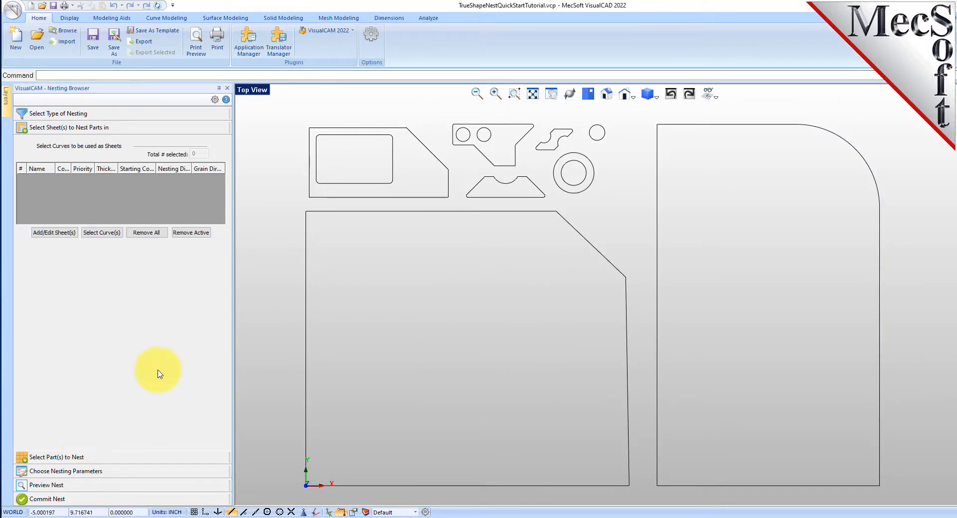
{"action": "left_click", "coordinate": [102, 233]}
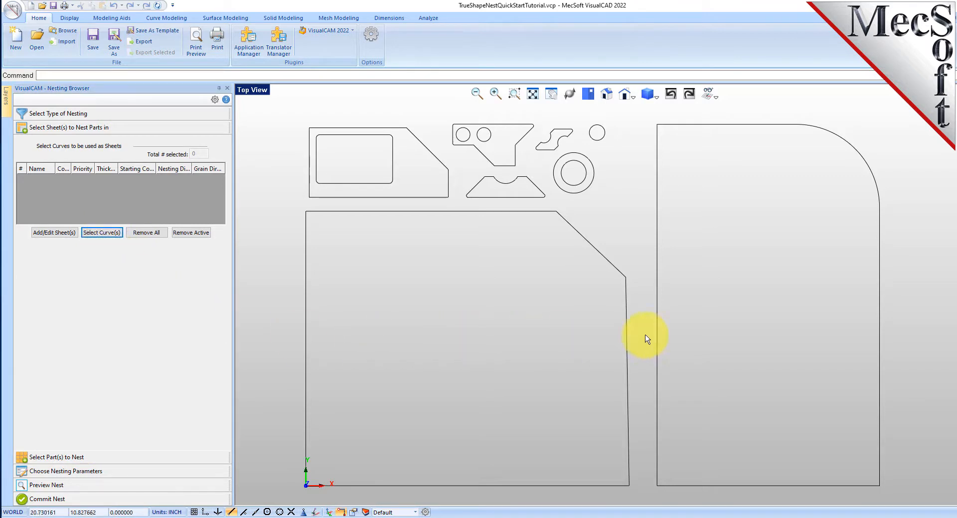
{"action": "left_click_drag", "start_coordinate": [690, 331], "coordinate": [592, 357]}
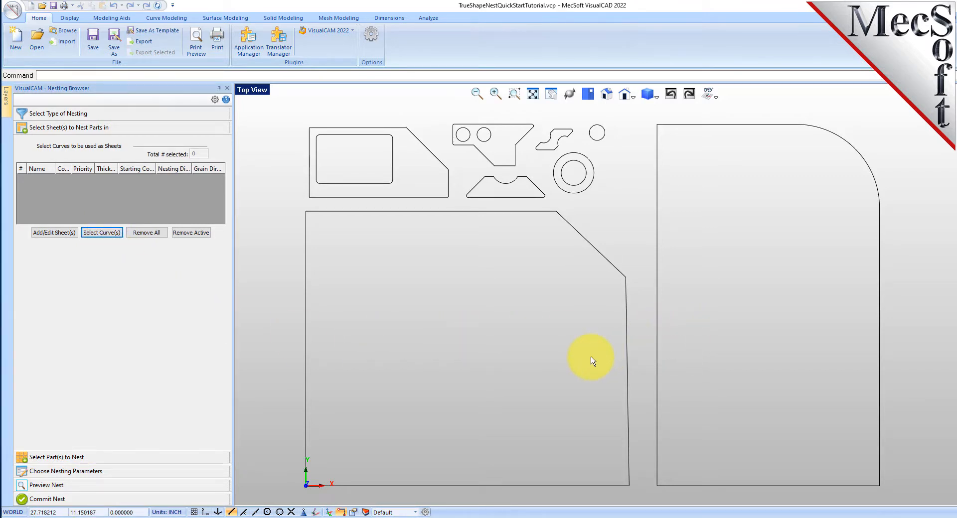
{"action": "right_click", "coordinate": [508, 313]}
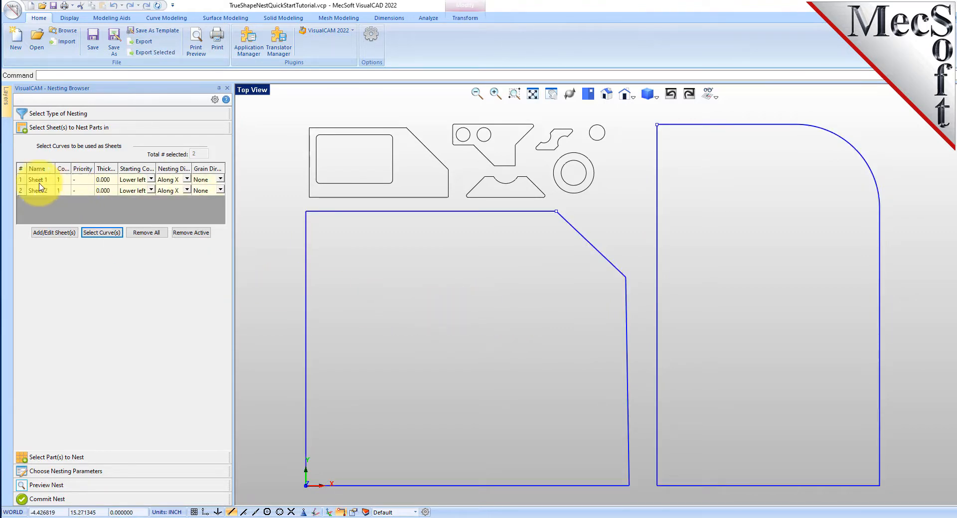
- Highlight Sheet 1 and Sheet 2 in turn to identify which outline each one represents
{"action": "left_click", "coordinate": [20, 181]}
{"action": "left_click", "coordinate": [21, 191]}
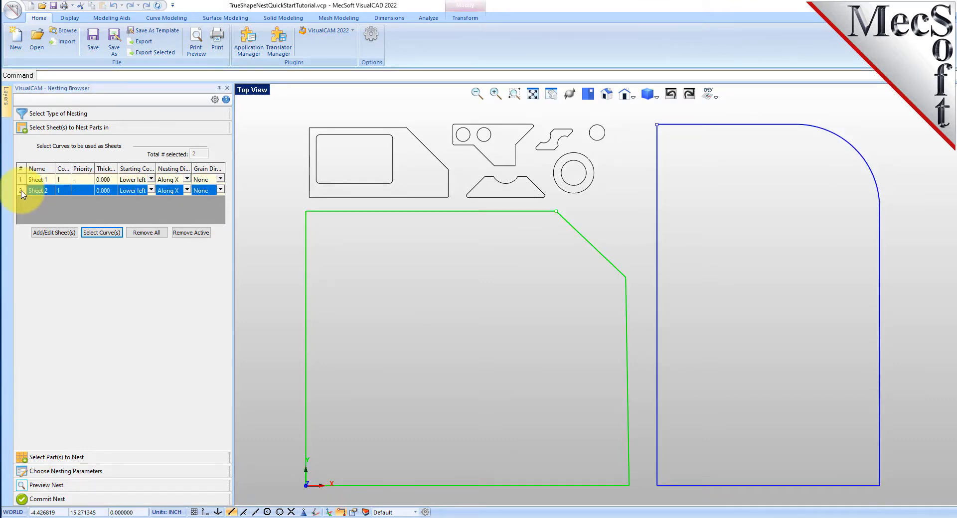
{"action": "left_click", "coordinate": [21, 182]}
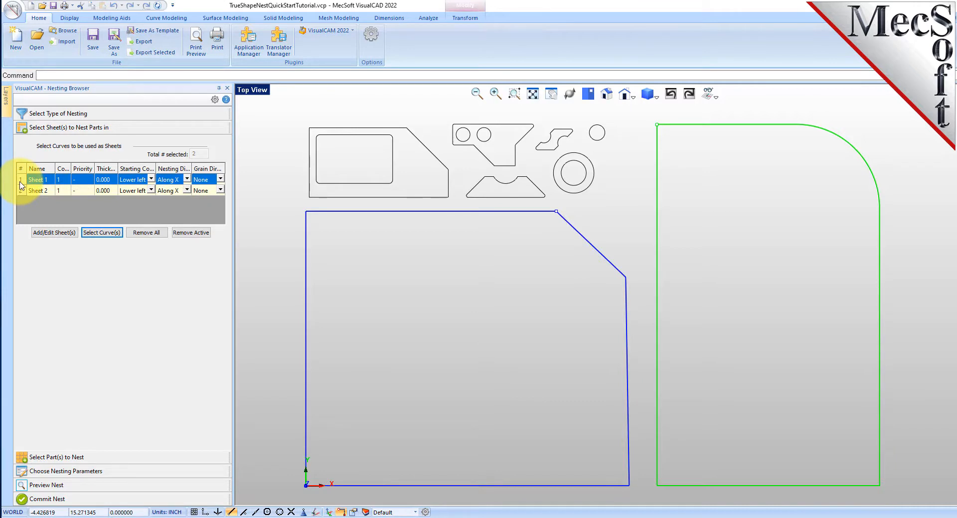
{"action": "left_click", "coordinate": [68, 181]}
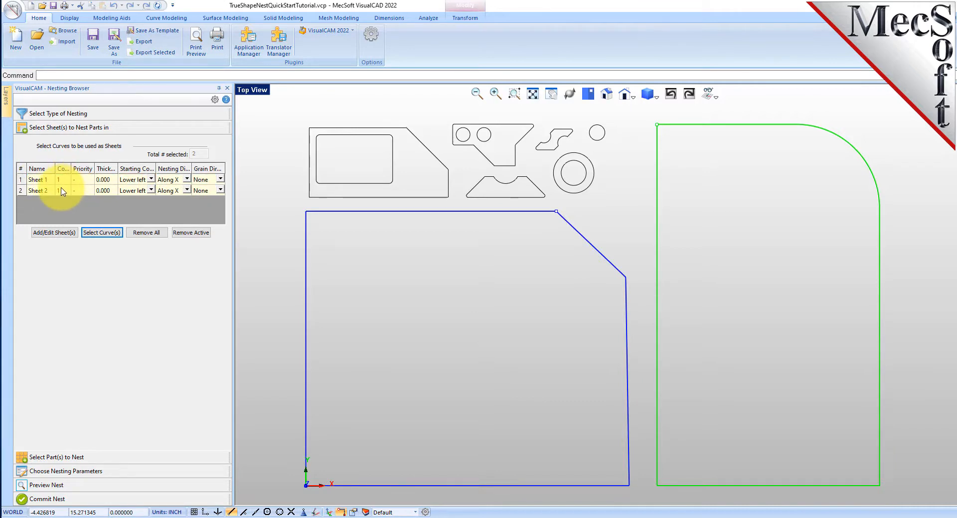
{"action": "left_click", "coordinate": [40, 193]}
- Set the count of both Sheet 1 and Sheet 2 to 2
{"action": "left_click", "coordinate": [56, 183]}
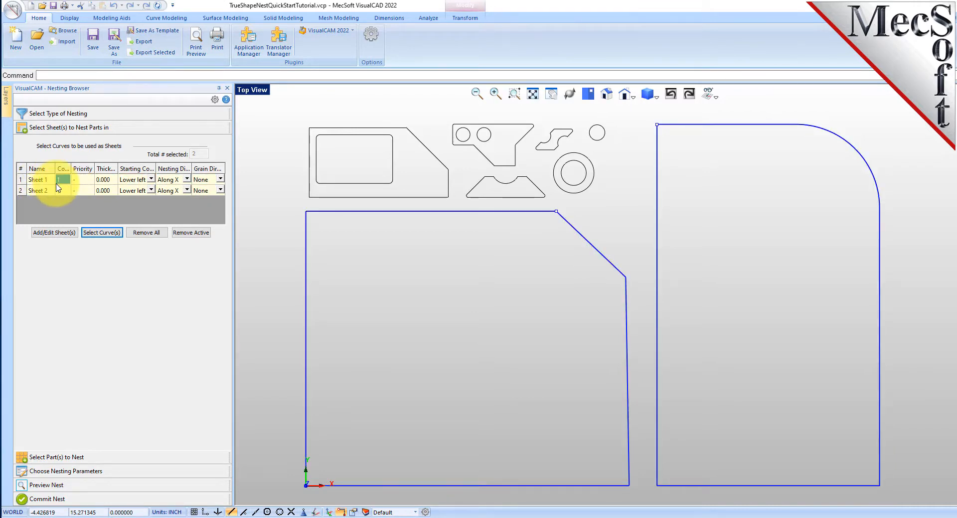
{"action": "type", "text": "2"}
{"action": "left_click", "coordinate": [61, 192]}
{"action": "type", "text": "2"}
{"action": "key", "text": "Return"}
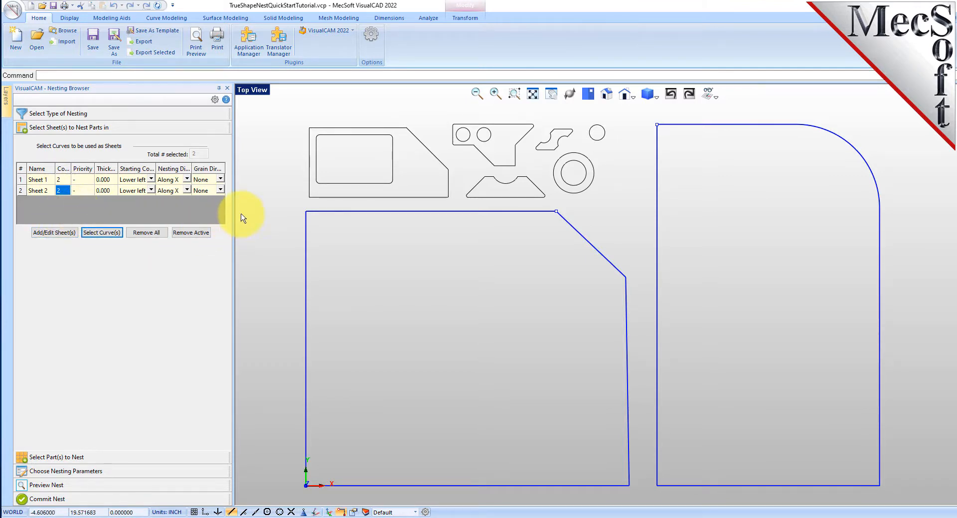
- Widen the Nesting Browser to read all the sheet columns in full, and narrow it again
{"action": "left_click_drag", "start_coordinate": [236, 219], "coordinate": [349, 217]}
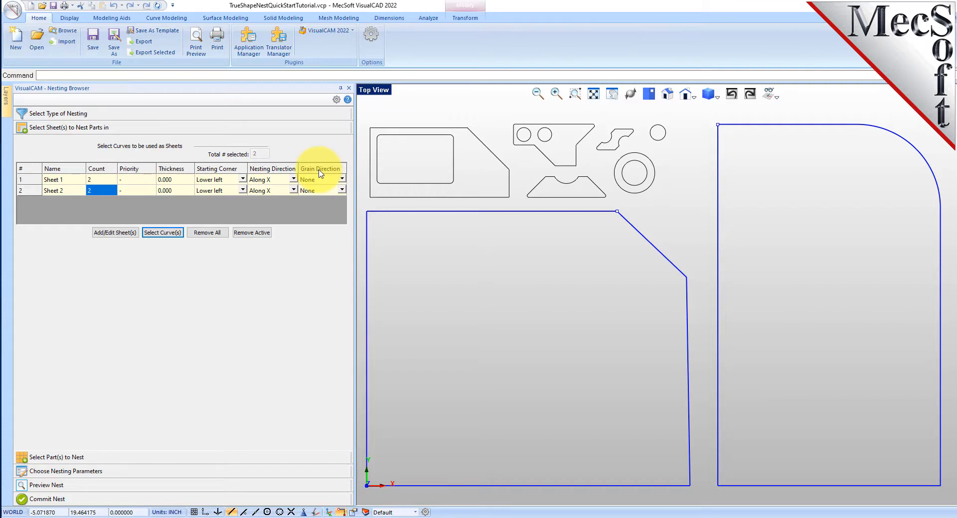
{"action": "left_click_drag", "start_coordinate": [354, 241], "coordinate": [225, 240]}
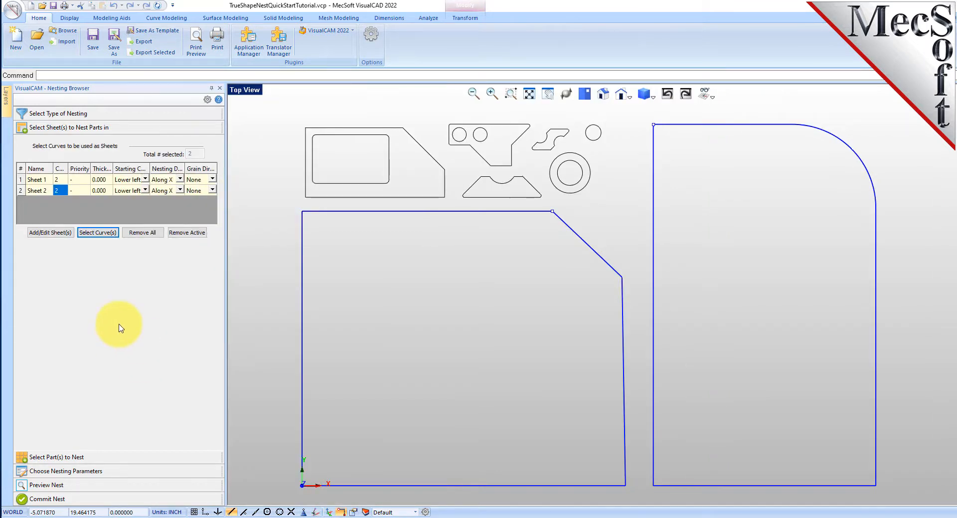
- Assign all the small curves above the first sheet, including their inner cutouts, as the parts to nest
{"action": "left_click", "coordinate": [82, 458]}
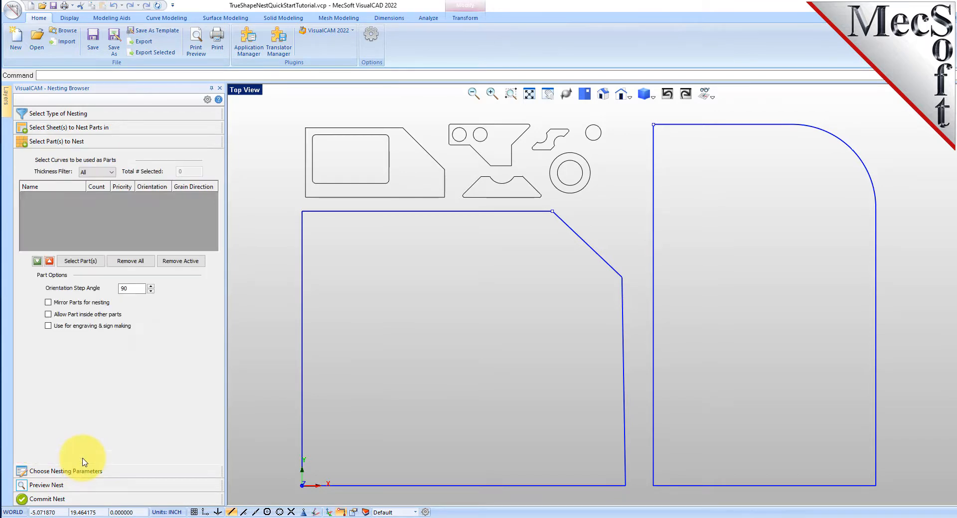
{"action": "left_click", "coordinate": [90, 264]}
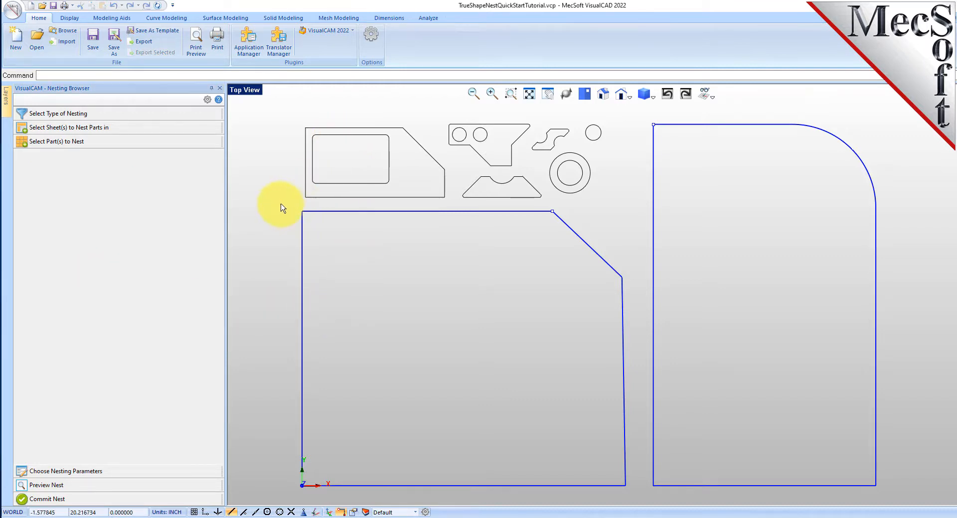
{"action": "left_click_drag", "start_coordinate": [281, 203], "coordinate": [627, 117]}
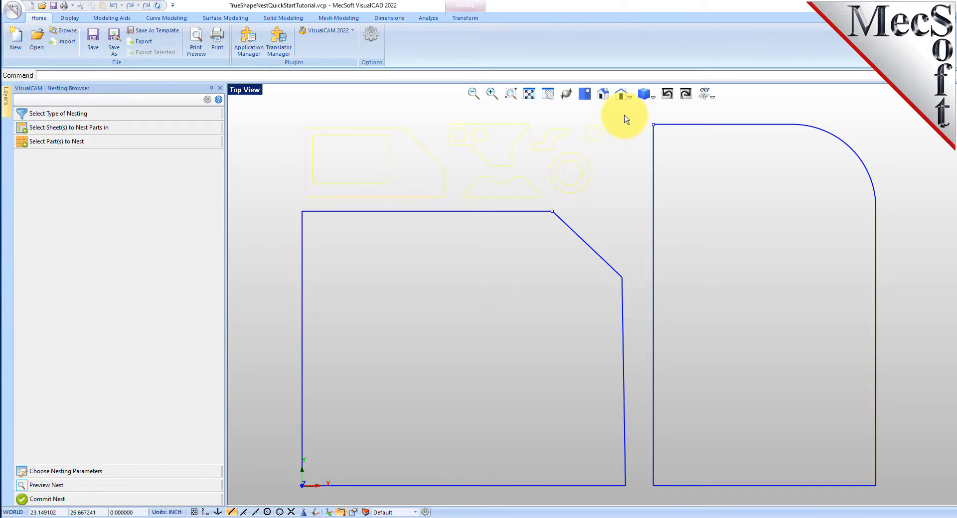
{"action": "right_click", "coordinate": [617, 152]}
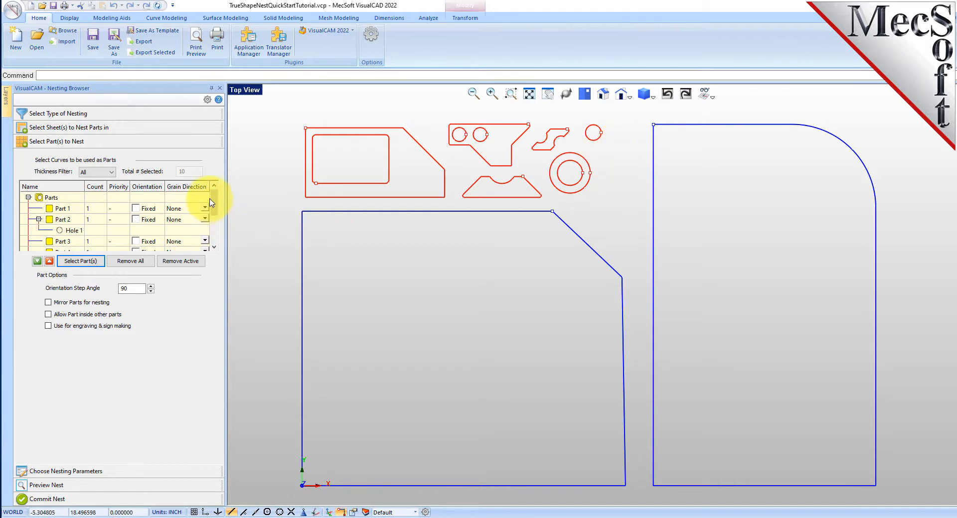
- Look through the parts list and highlight Part 2 and its Hole 1 to identify their curves
{"action": "left_click_drag", "start_coordinate": [214, 199], "coordinate": [218, 220]}
{"action": "left_click_drag", "start_coordinate": [216, 242], "coordinate": [221, 196]}
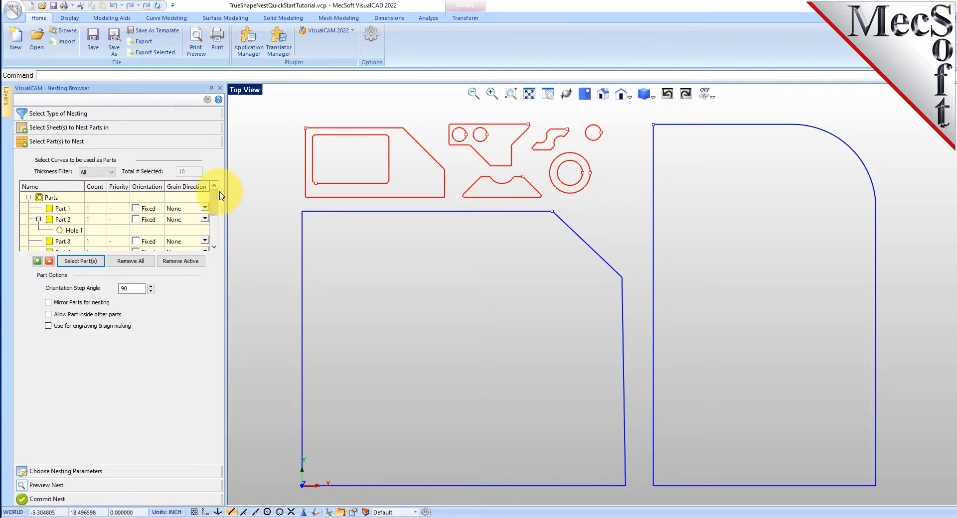
{"action": "left_click", "coordinate": [59, 220]}
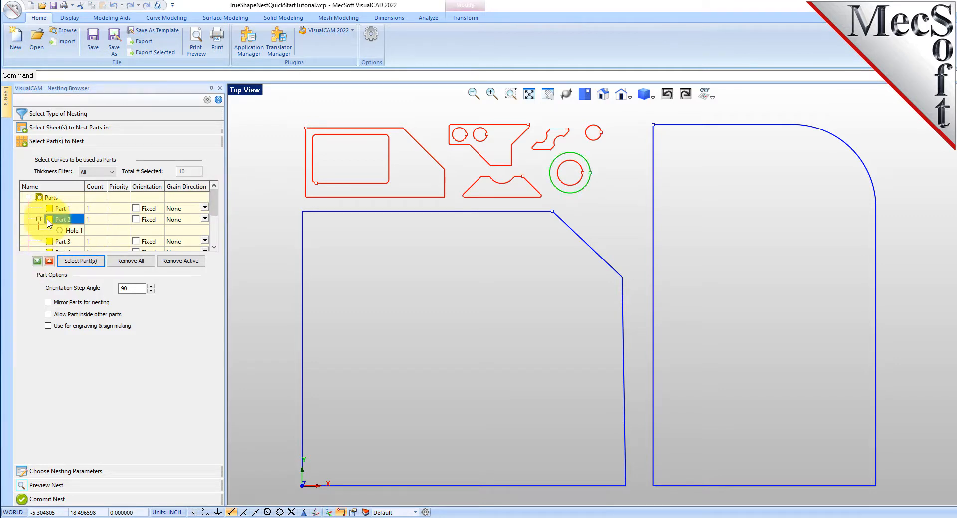
{"action": "left_click", "coordinate": [59, 231]}
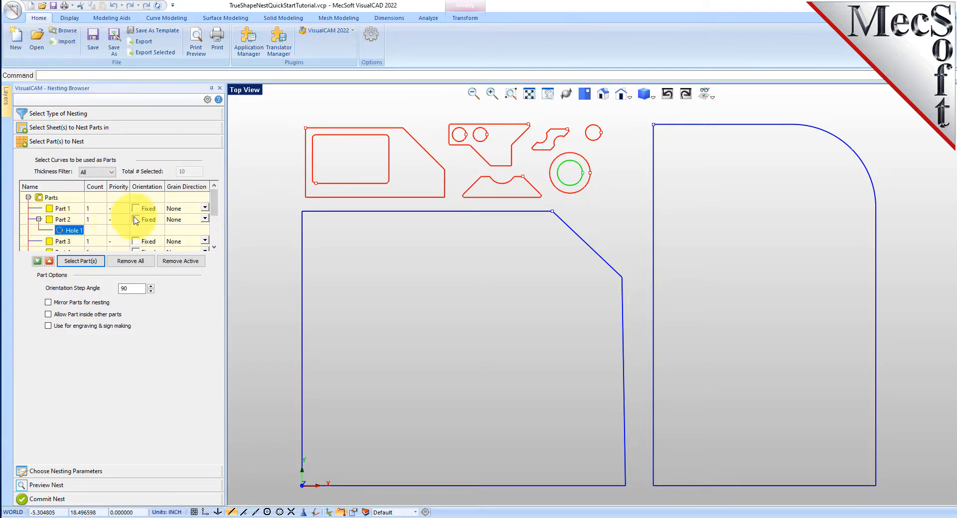
- Highlight Part 5, Part 6 and Holes 2, 3 and 4 in turn to identify which curve each one represents
{"action": "scroll", "coordinate": [80, 234], "scroll_direction": "down", "scroll_amount": 2}
{"action": "left_click", "coordinate": [49, 199]}
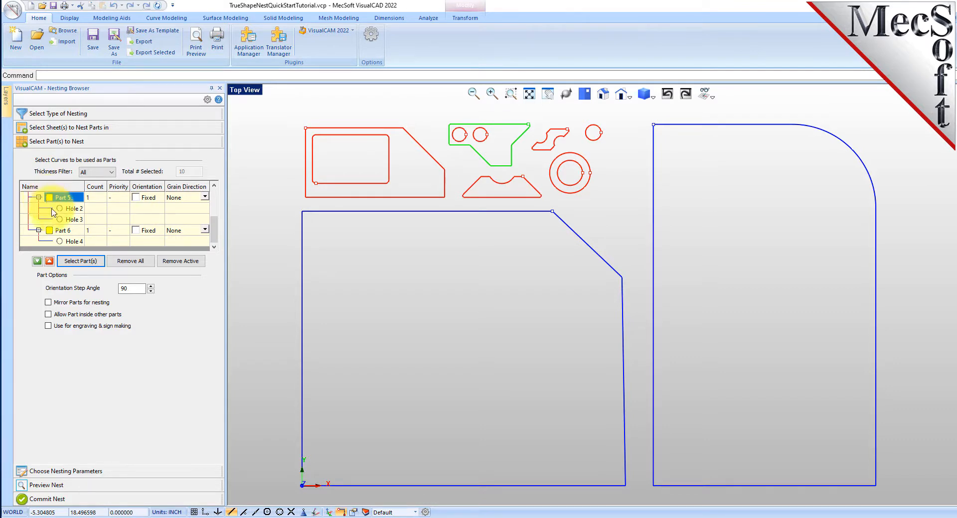
{"action": "left_click", "coordinate": [55, 232]}
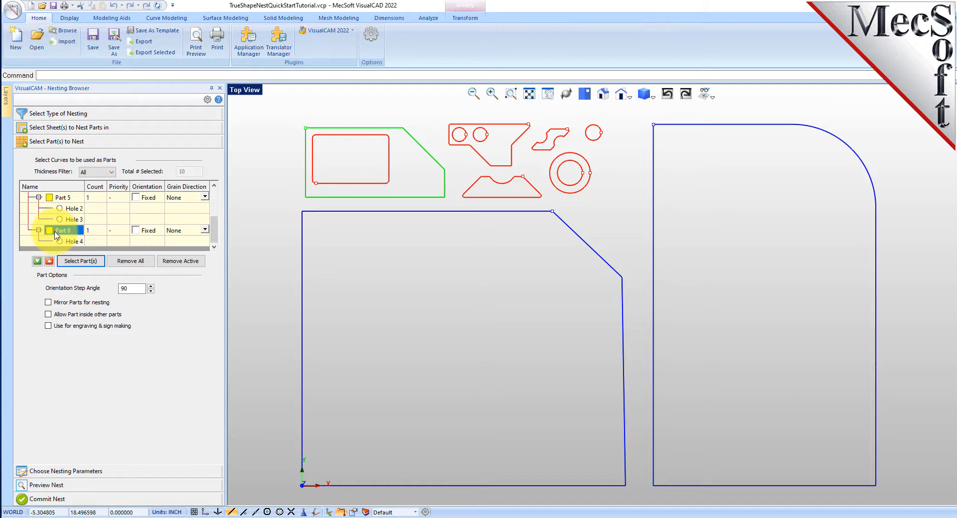
{"action": "left_click", "coordinate": [75, 209]}
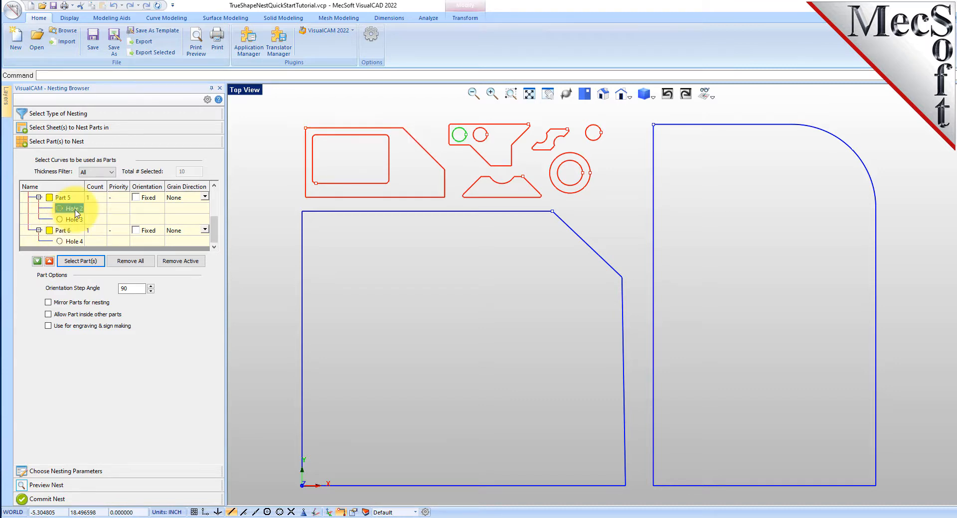
{"action": "left_click", "coordinate": [73, 220]}
{"action": "left_click", "coordinate": [74, 210]}
{"action": "left_click", "coordinate": [74, 220]}
{"action": "left_click", "coordinate": [70, 242]}
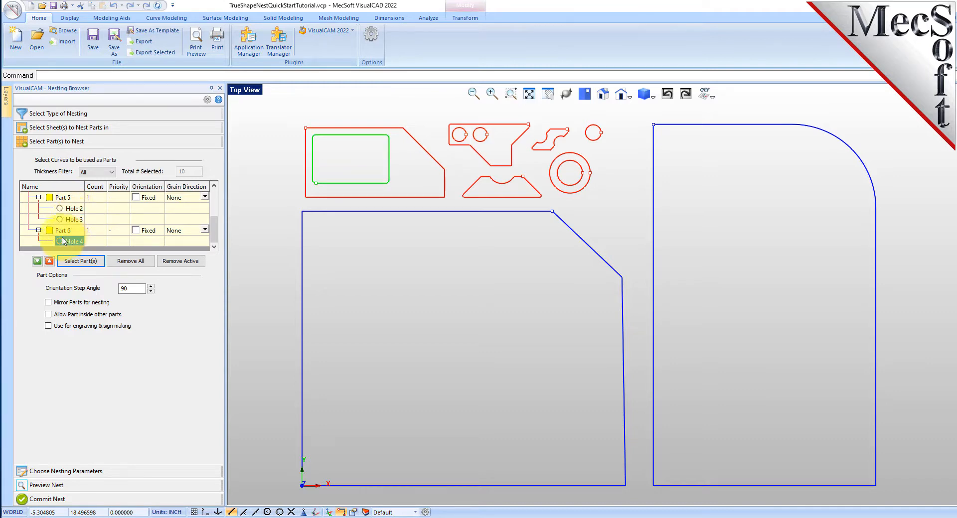
{"action": "left_click", "coordinate": [84, 241]}
- Set the count of Part 1 to 50 and make the count the same for all parts
{"action": "scroll", "coordinate": [80, 236], "scroll_direction": "up", "scroll_amount": 5}
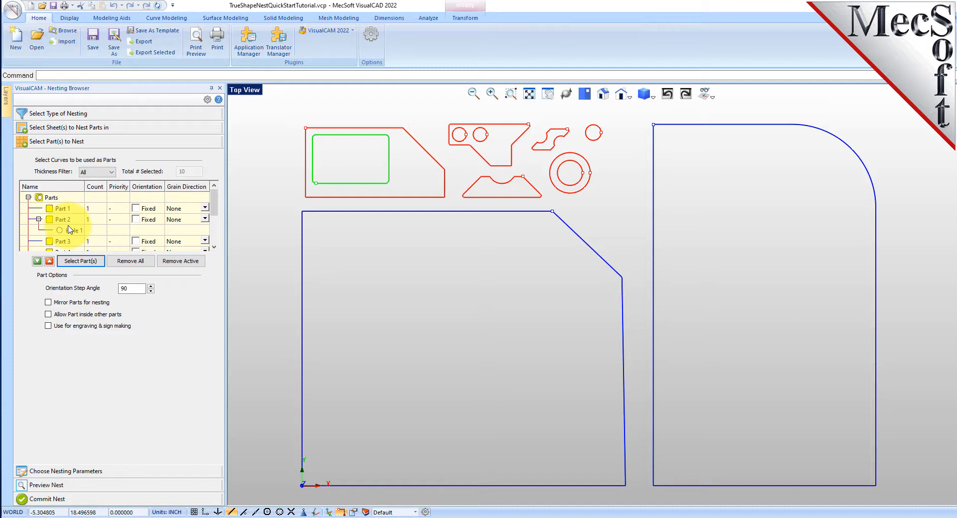
{"action": "left_click", "coordinate": [94, 210]}
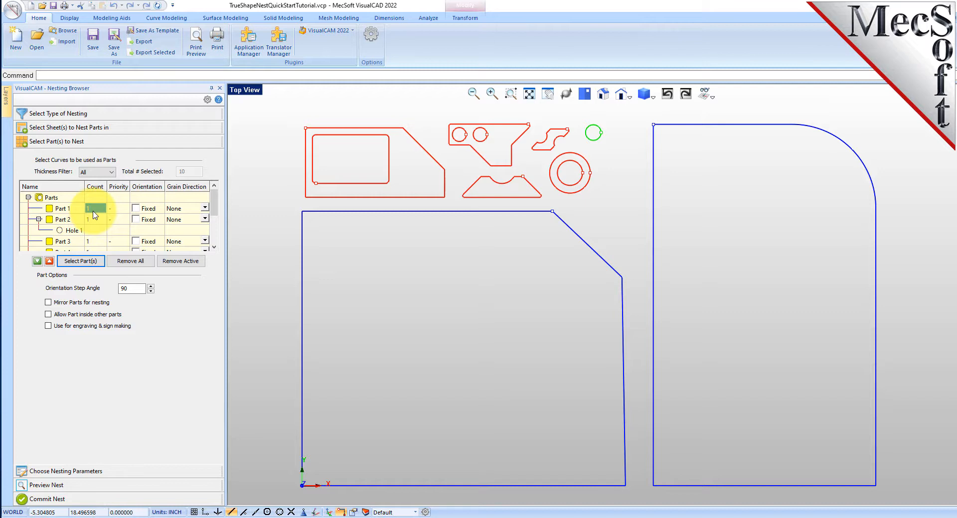
{"action": "type", "text": "50"}
{"action": "key", "text": "Return"}
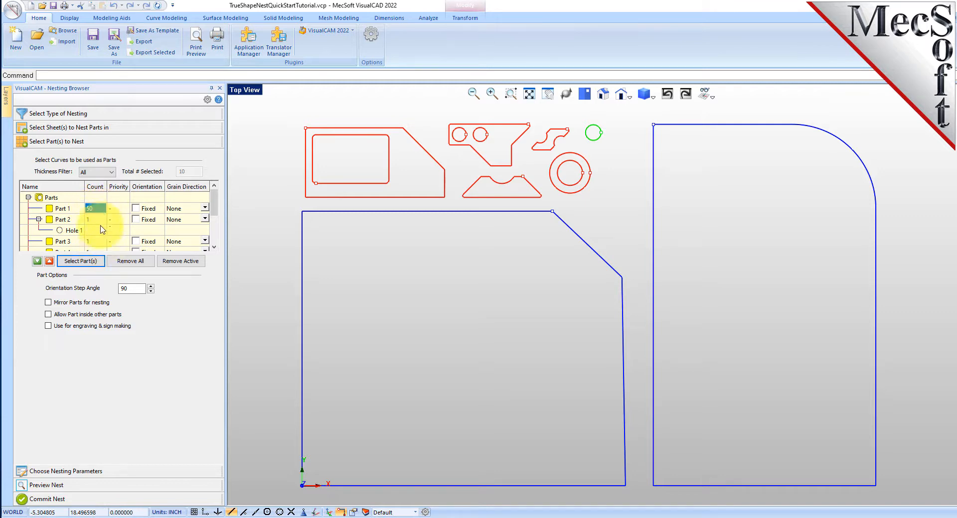
{"action": "right_click", "coordinate": [100, 209]}
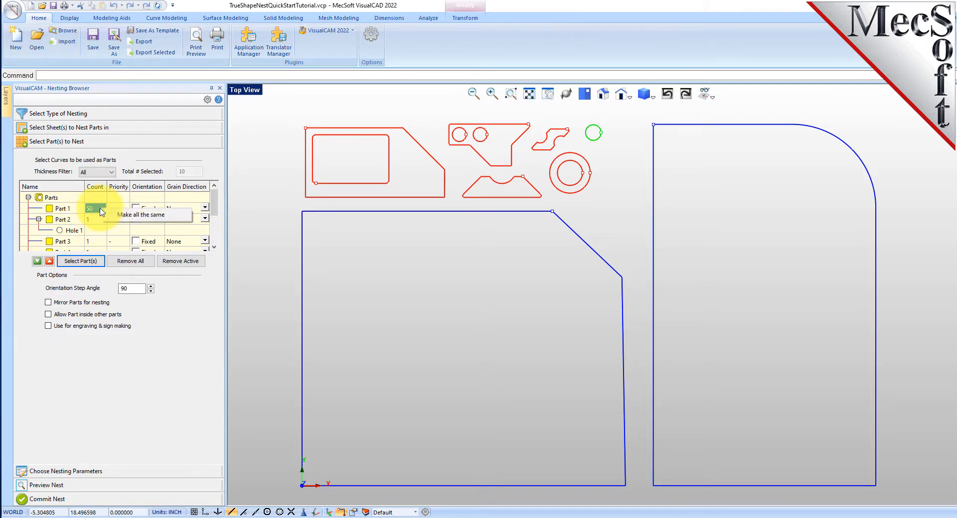
{"action": "left_click", "coordinate": [177, 218]}
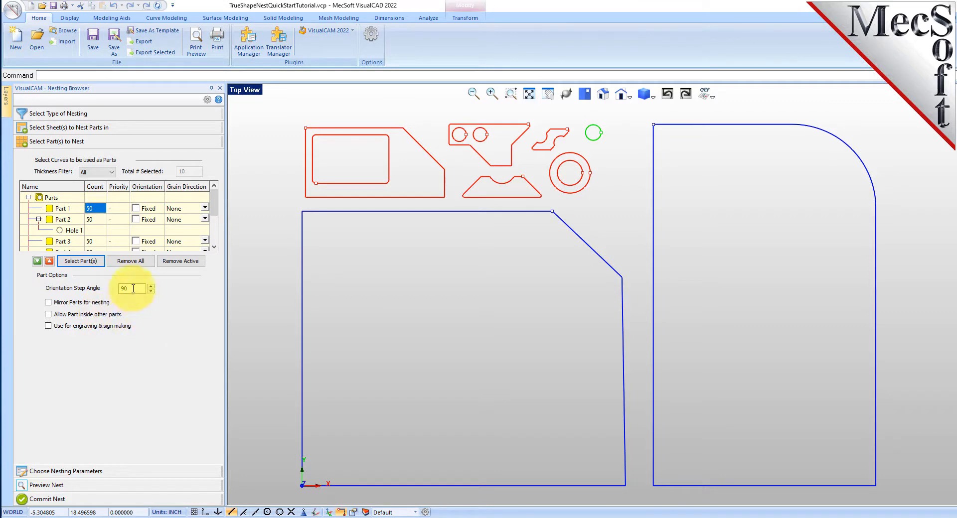
- Set the orientation step angle to 45, and allow parts to be mirrored and placed inside other parts
{"action": "left_click_drag", "start_coordinate": [132, 289], "coordinate": [109, 290]}
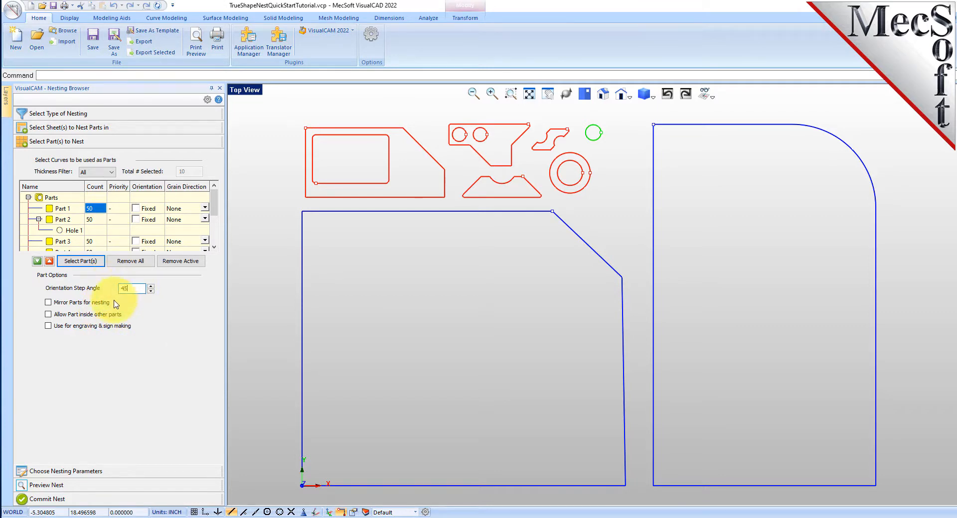
{"action": "type", "text": "45"}
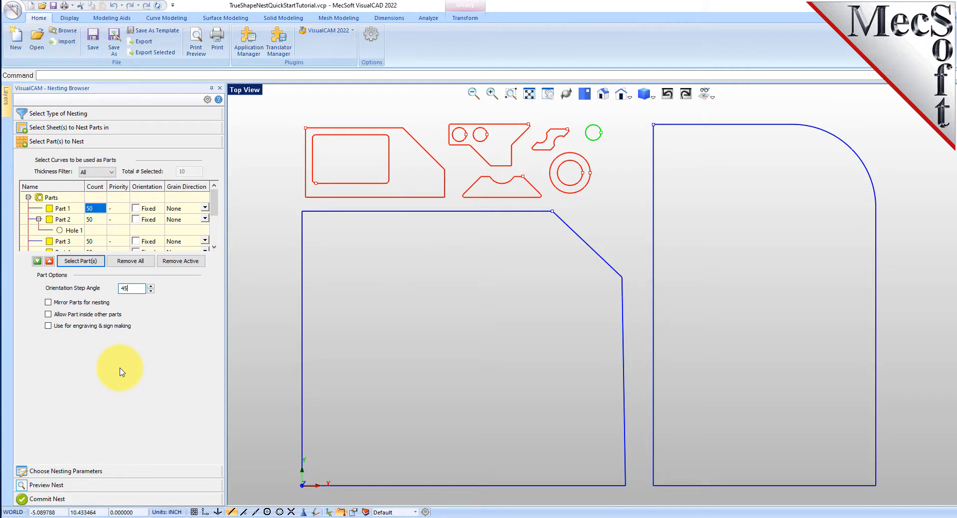
{"action": "left_click", "coordinate": [48, 303]}
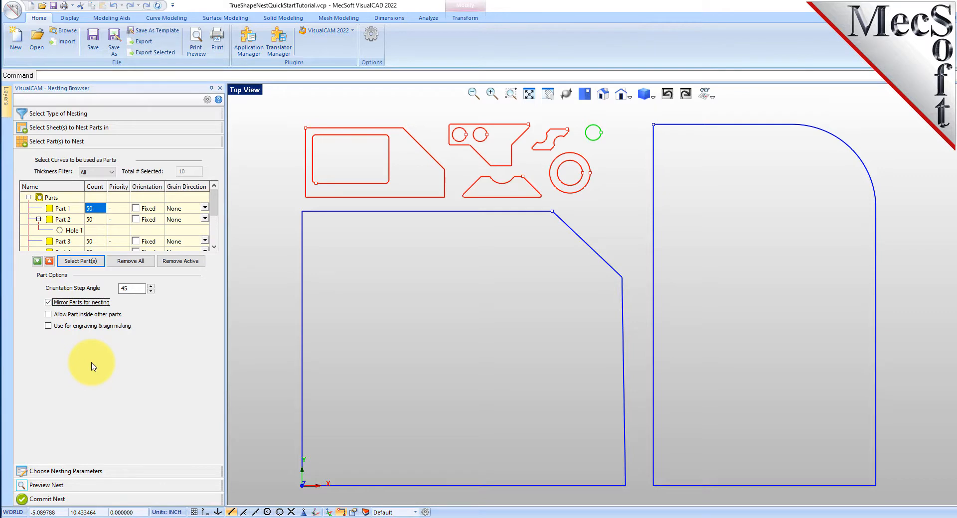
{"action": "left_click", "coordinate": [49, 315]}
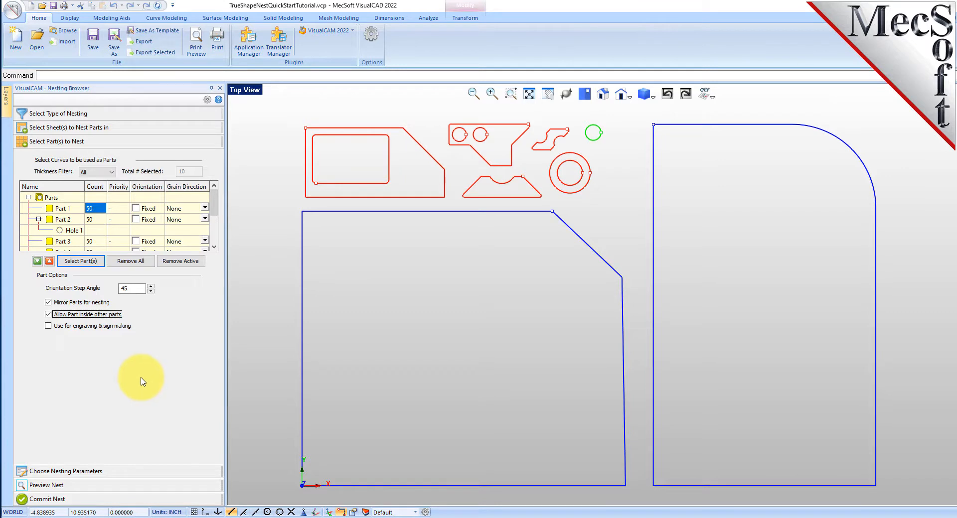
- Make the orientation of Part 5, the bracket shape with two round holes, fixed
{"action": "left_click", "coordinate": [95, 219]}
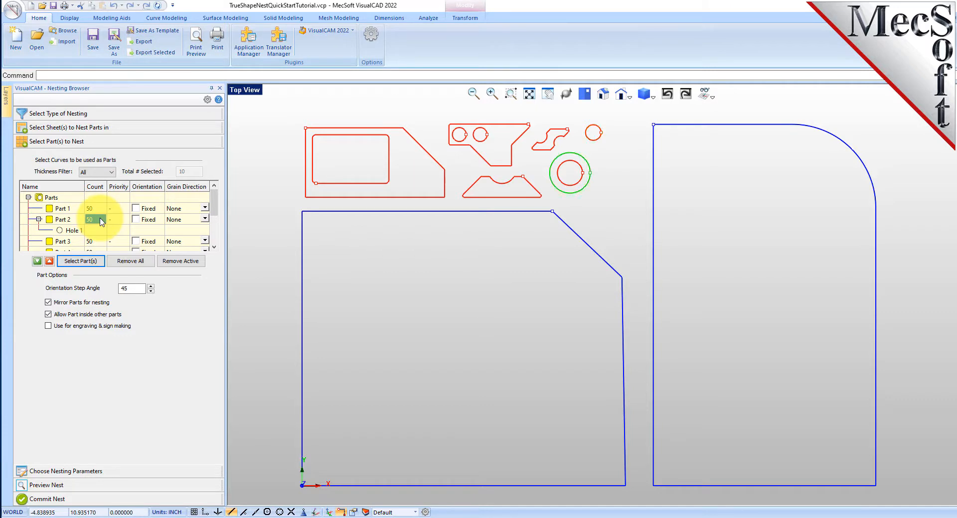
{"action": "scroll", "coordinate": [93, 214], "scroll_direction": "down", "scroll_amount": 2}
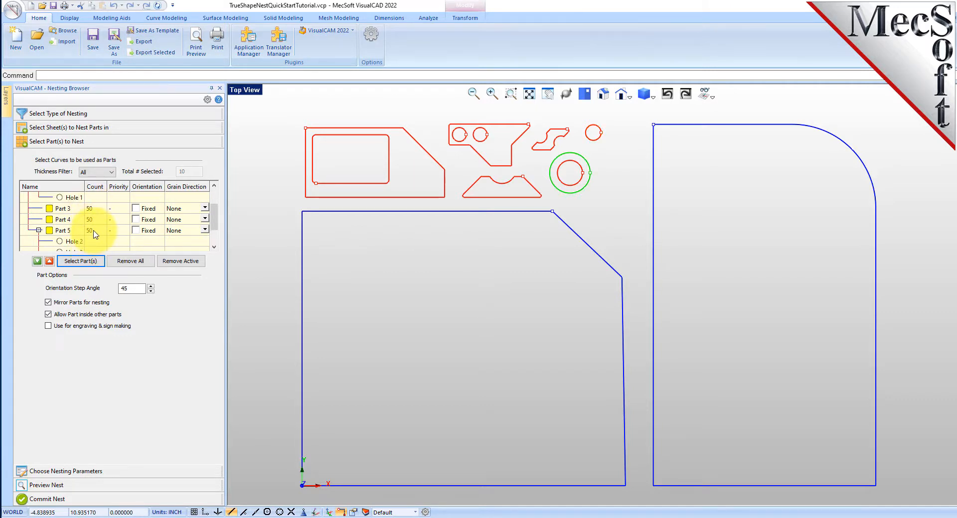
{"action": "left_click", "coordinate": [93, 232]}
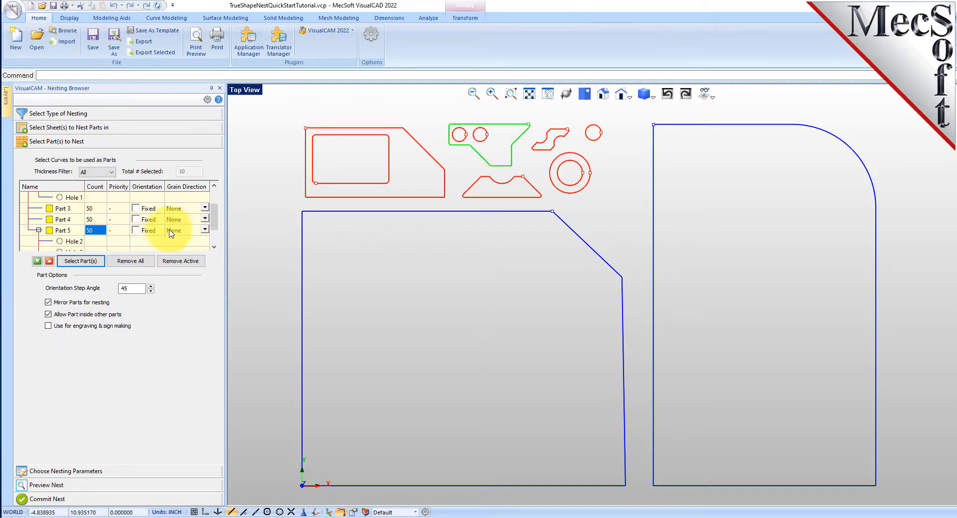
{"action": "left_click", "coordinate": [135, 230]}
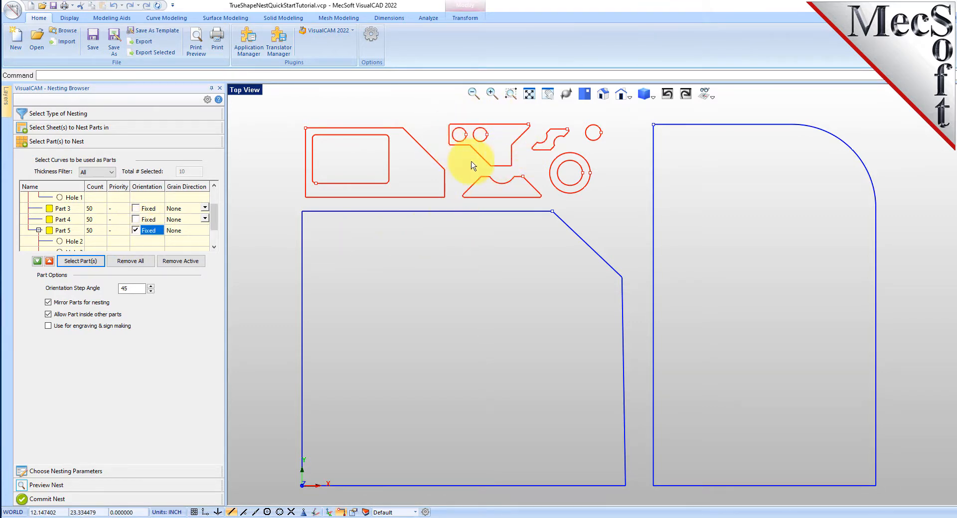
{"action": "left_click", "coordinate": [49, 232]}
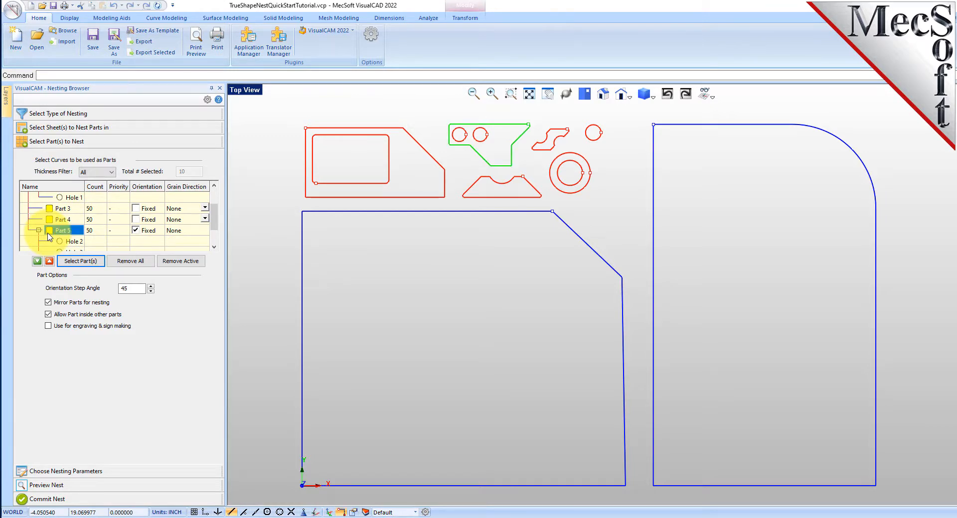
- Set the nesting distance from part to part to 0.15 and from part to sheet to 0.25
{"action": "left_click", "coordinate": [88, 476]}
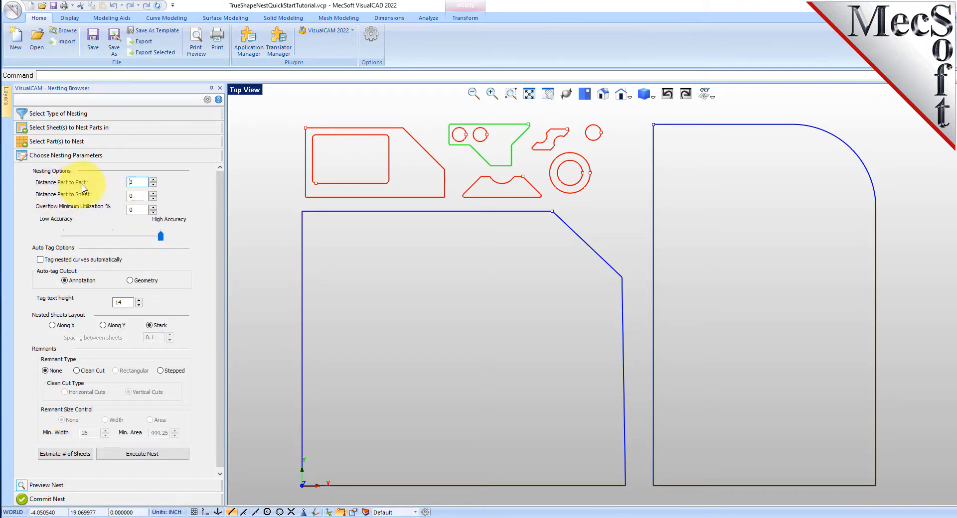
{"action": "left_click", "coordinate": [137, 182]}
{"action": "type", "text": "."}
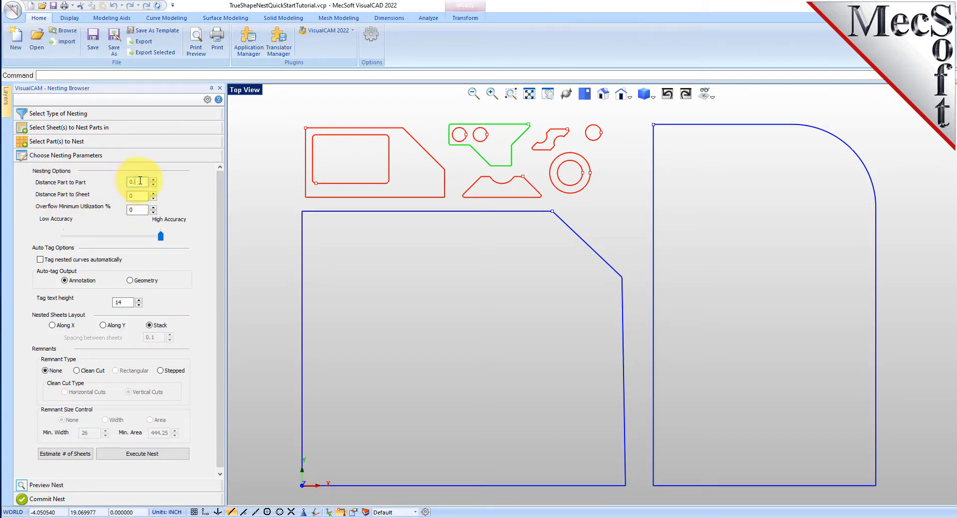
{"action": "type", "text": "15"}
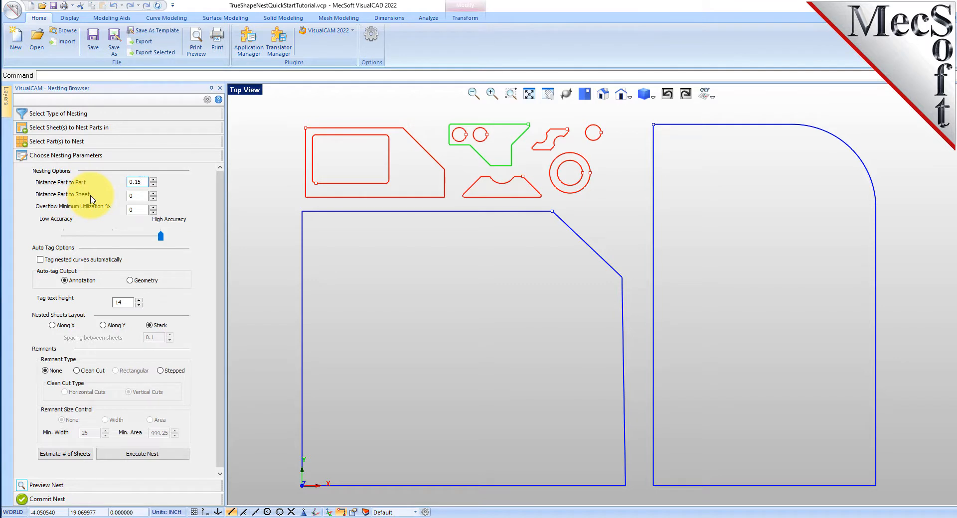
{"action": "left_click", "coordinate": [138, 195]}
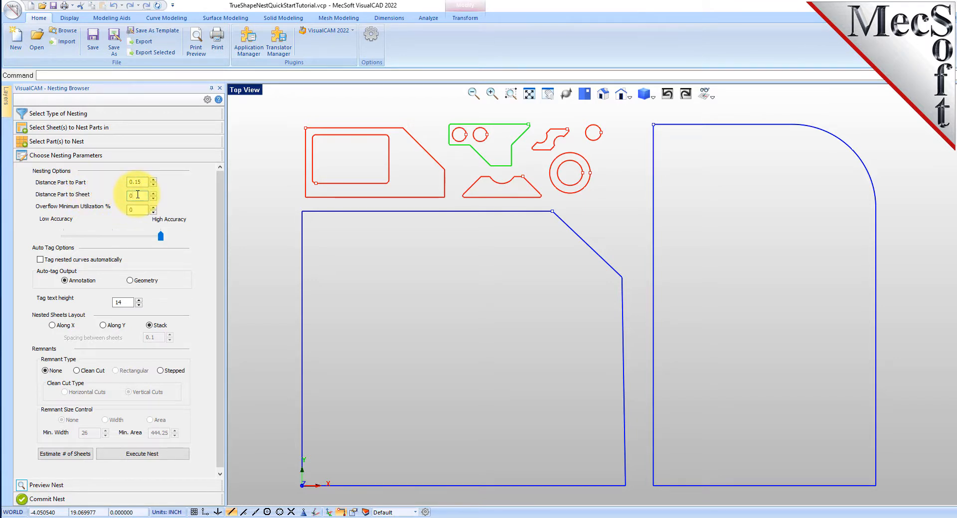
{"action": "type", "text": ".25"}
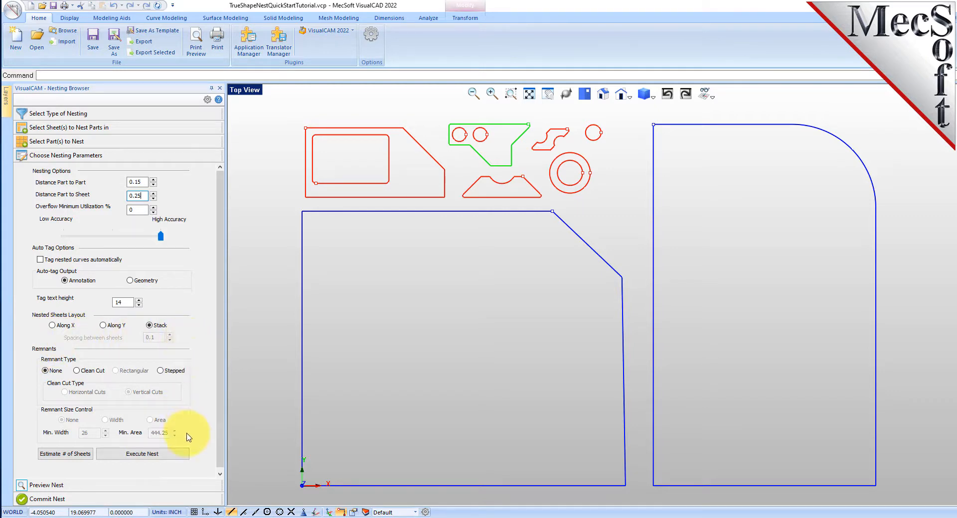
- Estimate the number of sheets needed and update the sheet counts to the estimate
{"action": "left_click", "coordinate": [70, 457]}
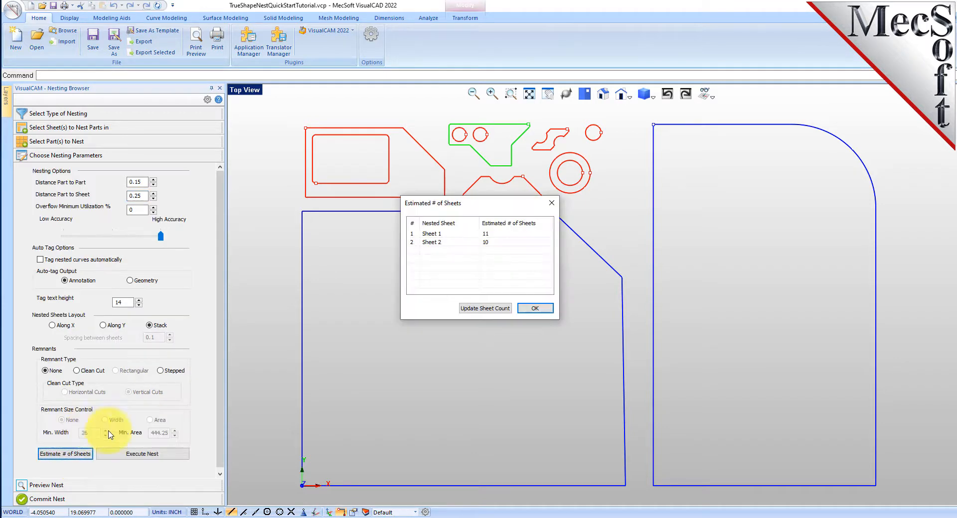
{"action": "left_click", "coordinate": [412, 235]}
{"action": "left_click", "coordinate": [413, 244]}
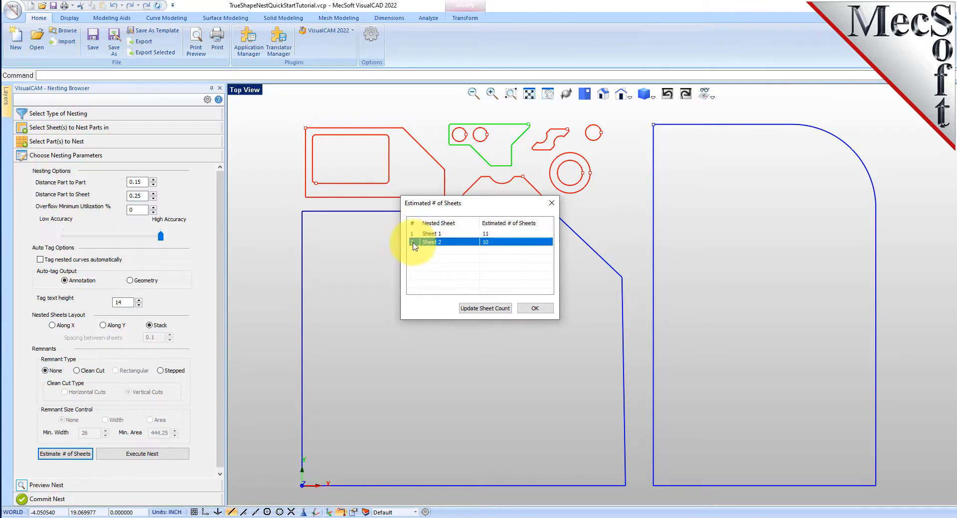
{"action": "left_click", "coordinate": [487, 311]}
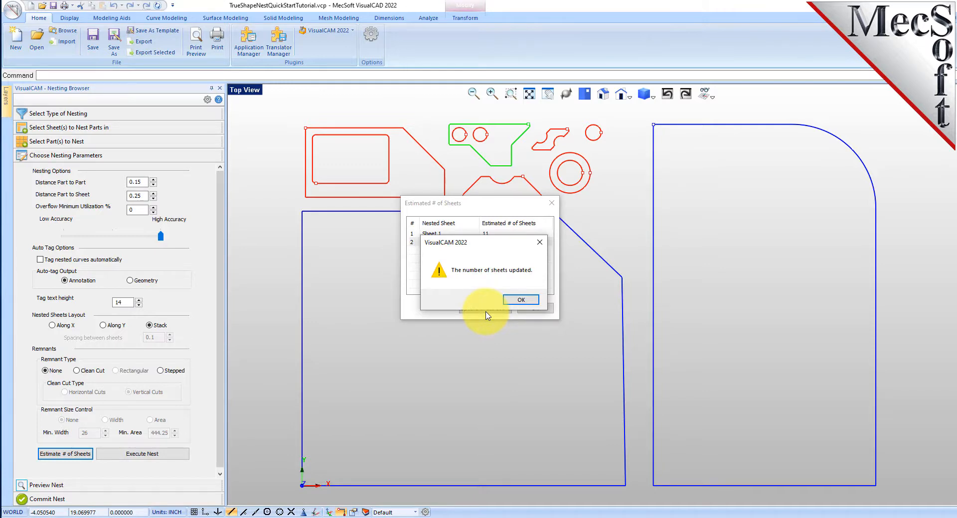
{"action": "left_click", "coordinate": [528, 300]}
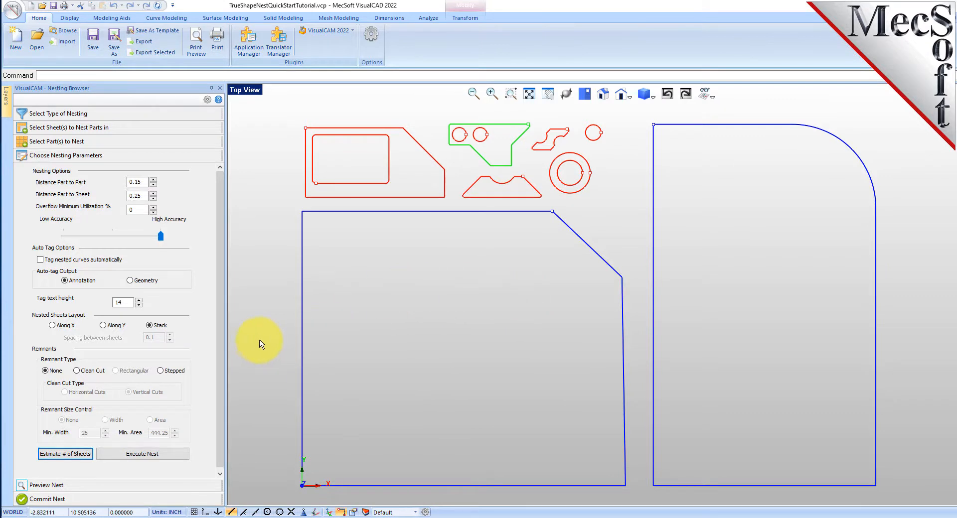
- Execute the nest with the current sheets, parts and nesting parameters
{"action": "left_click", "coordinate": [164, 455]}
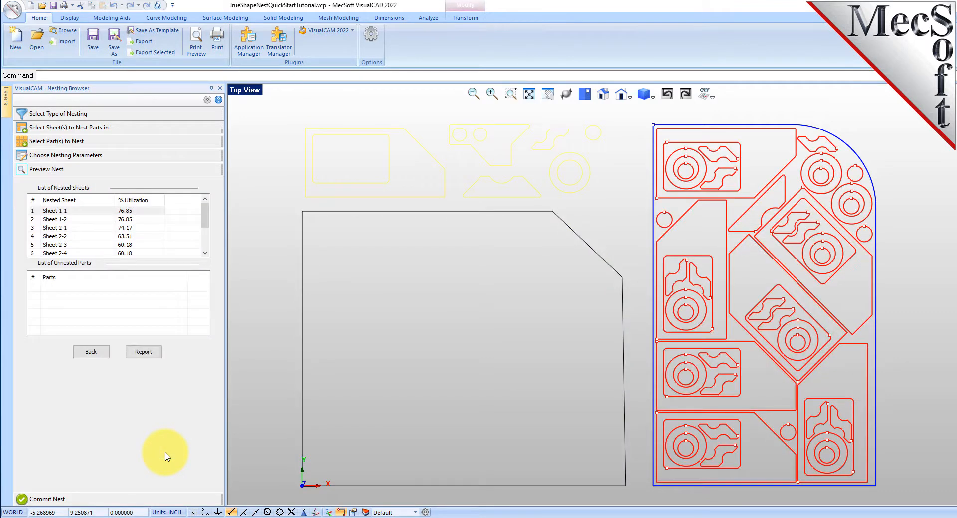
- Review the nested layouts of Sheet 1-1 through Sheet 2-4, comparing part placement and utilization
{"action": "left_click", "coordinate": [117, 211]}
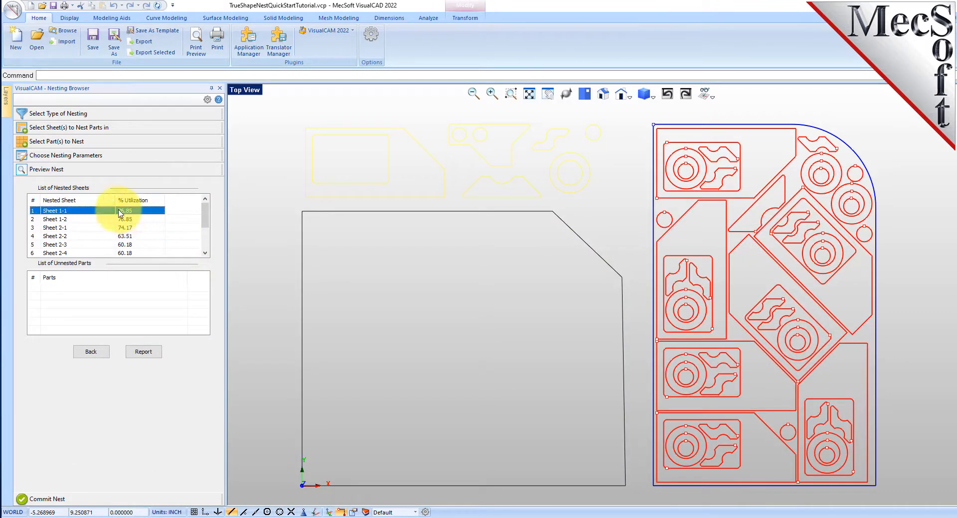
{"action": "left_click", "coordinate": [58, 219]}
{"action": "left_click", "coordinate": [60, 228]}
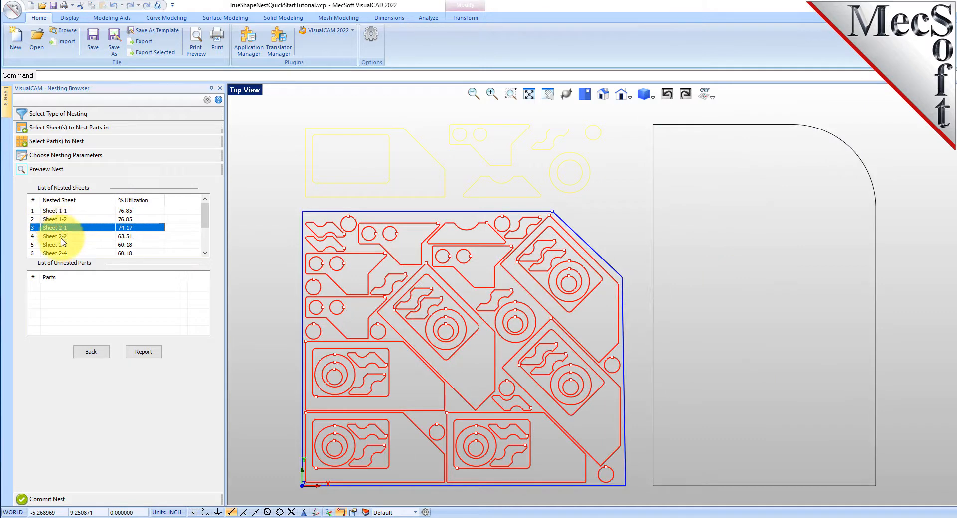
{"action": "left_click", "coordinate": [61, 237]}
{"action": "left_click", "coordinate": [60, 245]}
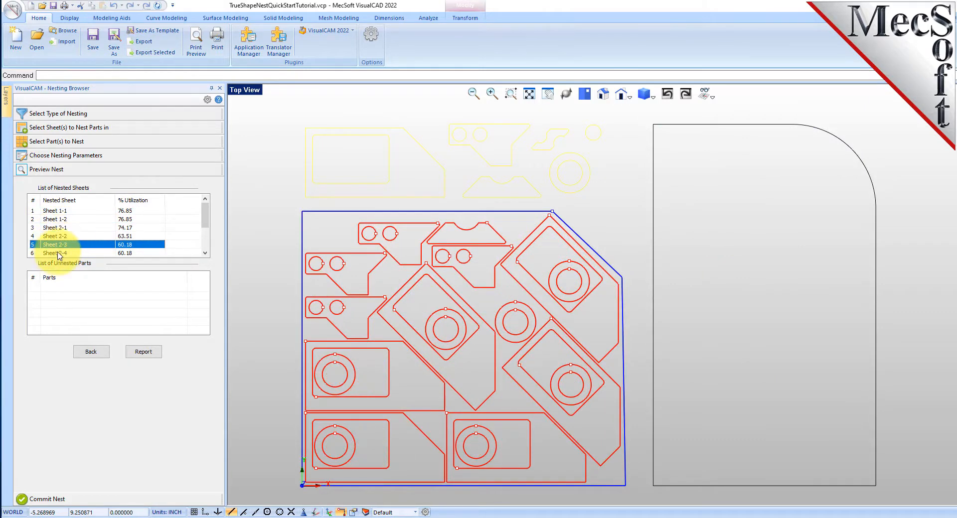
{"action": "left_click", "coordinate": [65, 254]}
{"action": "scroll", "coordinate": [95, 237], "scroll_direction": "down", "scroll_amount": 2}
{"action": "scroll", "coordinate": [95, 237], "scroll_direction": "up", "scroll_amount": 2}
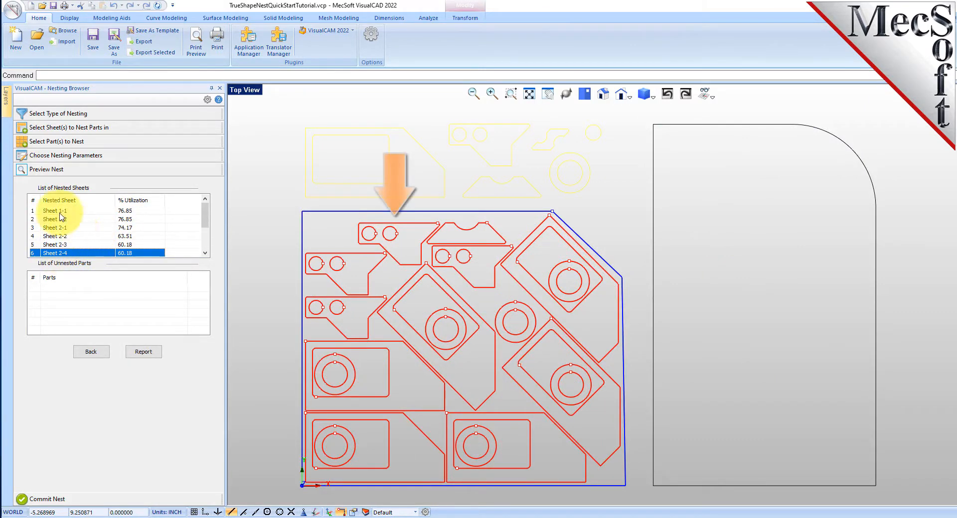
{"action": "left_click", "coordinate": [60, 211]}
{"action": "left_click", "coordinate": [62, 228]}
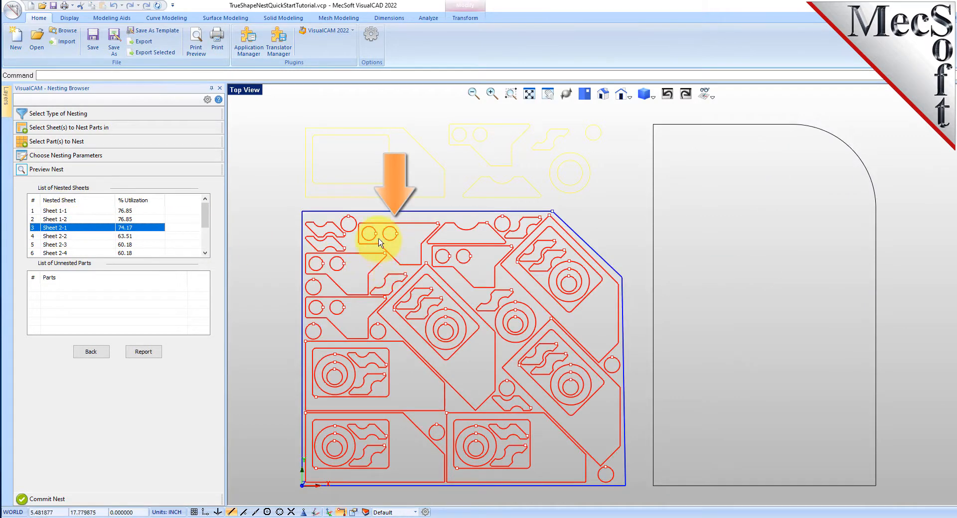
{"action": "left_click", "coordinate": [270, 133]}
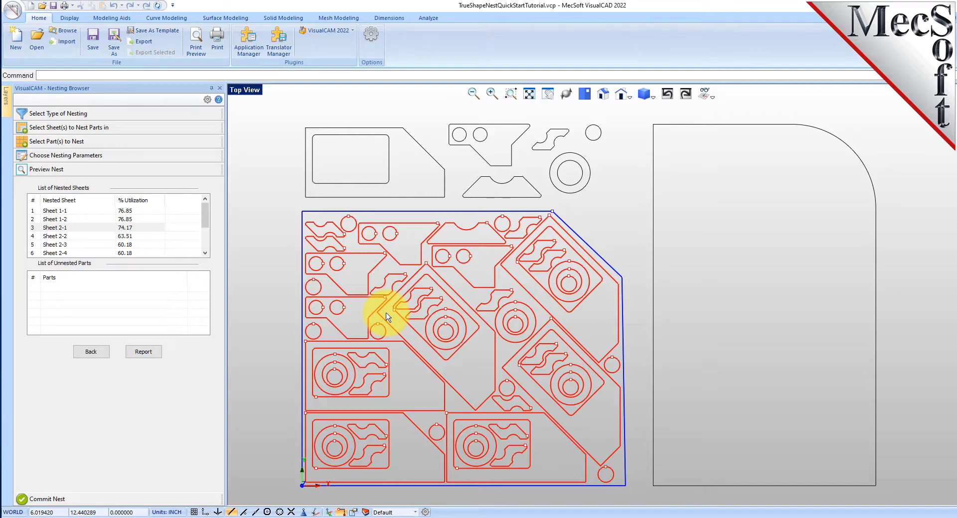
- Set the grain direction of Sheet 1 to Along X and accept the same direction for Sheet 2
{"action": "left_click", "coordinate": [85, 127]}
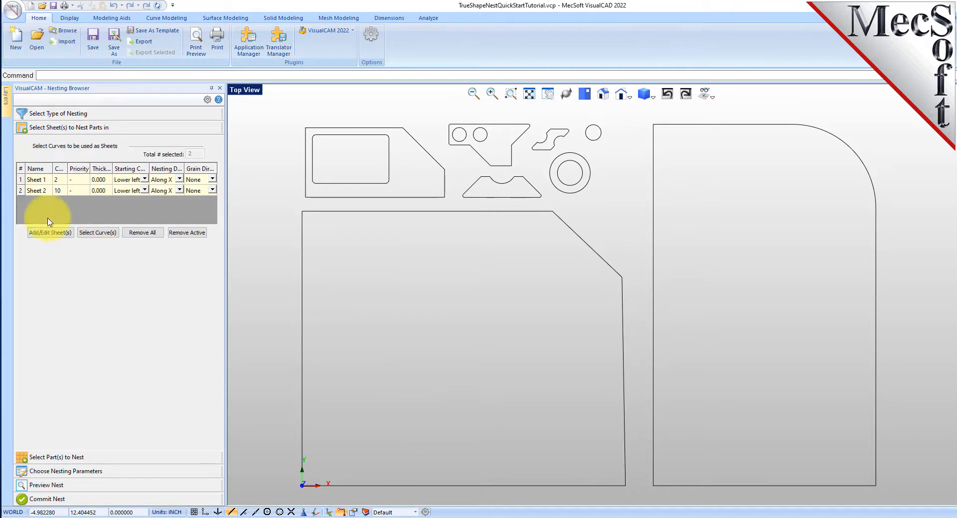
{"action": "left_click", "coordinate": [213, 180]}
{"action": "left_click", "coordinate": [213, 180]}
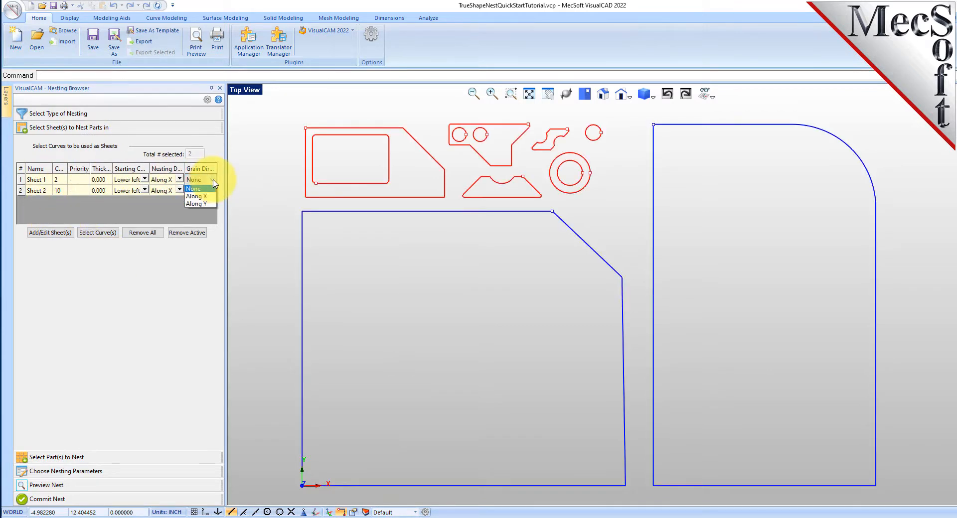
{"action": "left_click", "coordinate": [207, 198]}
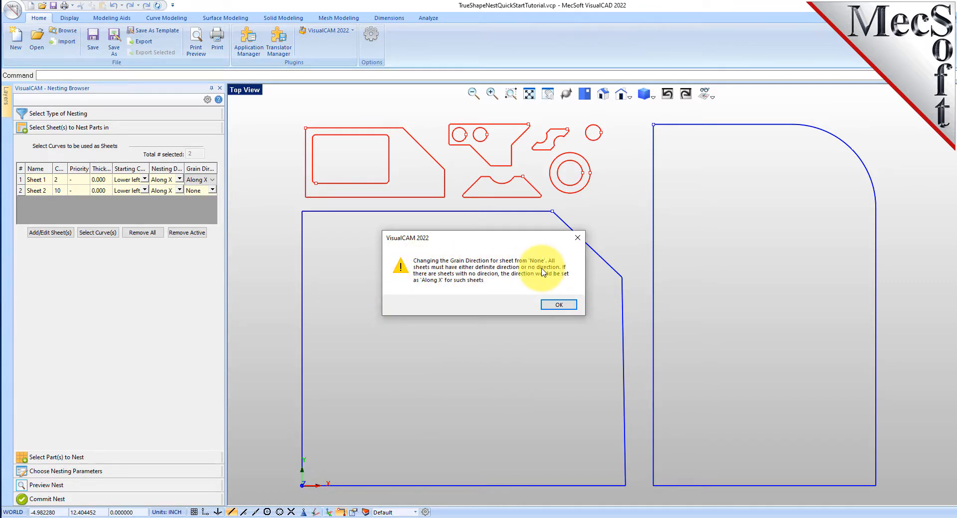
{"action": "left_click", "coordinate": [559, 305]}
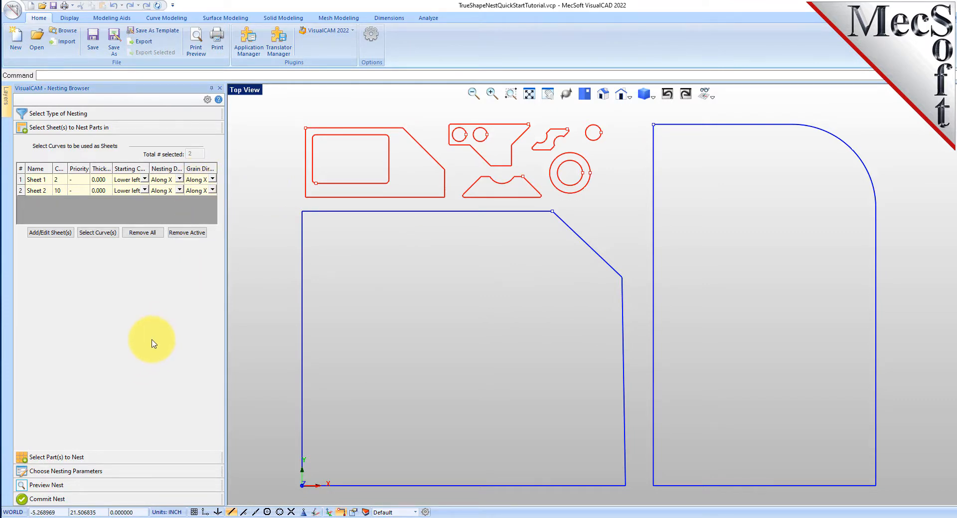
- Set the grain direction of Part 6, the large plate with the rectangular cutout, to Along Y
{"action": "left_click", "coordinate": [65, 461]}
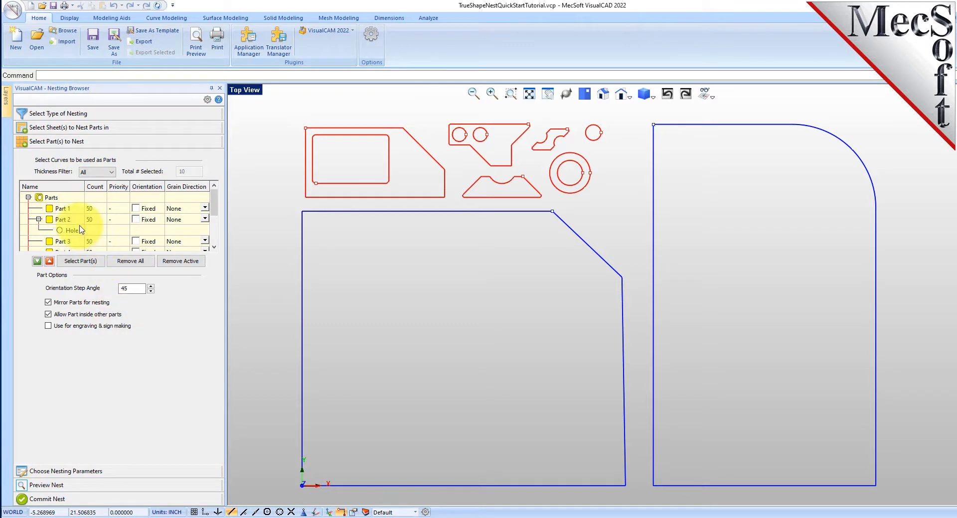
{"action": "left_click", "coordinate": [65, 221]}
{"action": "key", "text": "Down"}
{"action": "key", "text": "Down"}
{"action": "key", "text": "Down"}
{"action": "key", "text": "Down"}
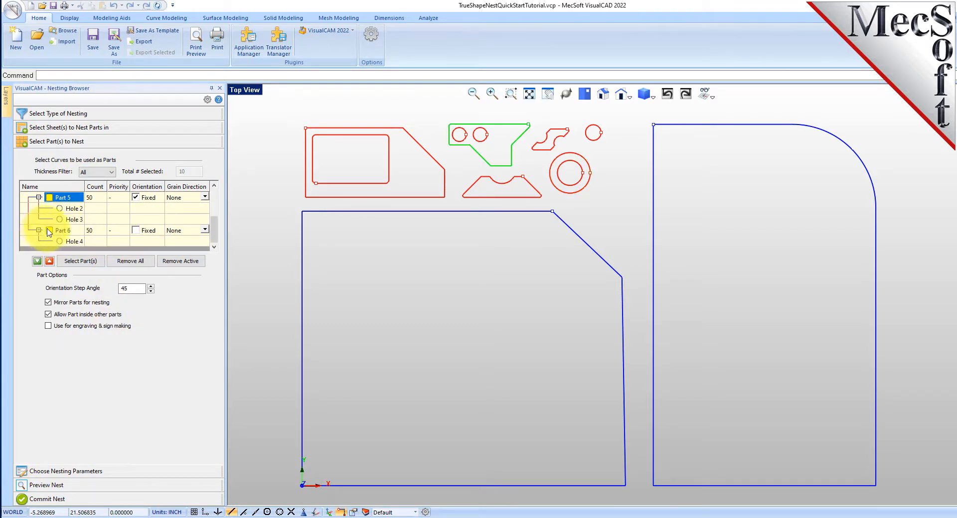
{"action": "left_click", "coordinate": [63, 230]}
{"action": "left_click", "coordinate": [203, 232]}
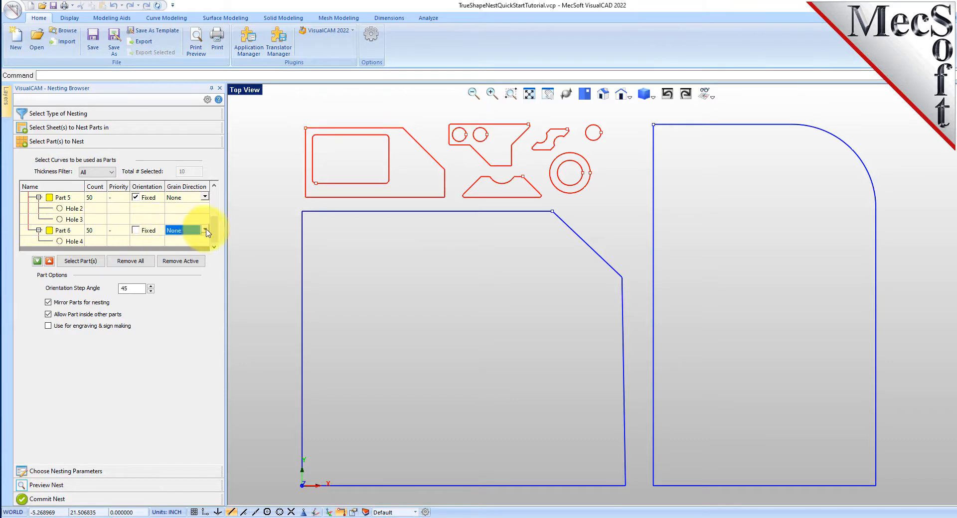
{"action": "left_click", "coordinate": [203, 231]}
{"action": "left_click", "coordinate": [187, 250]}
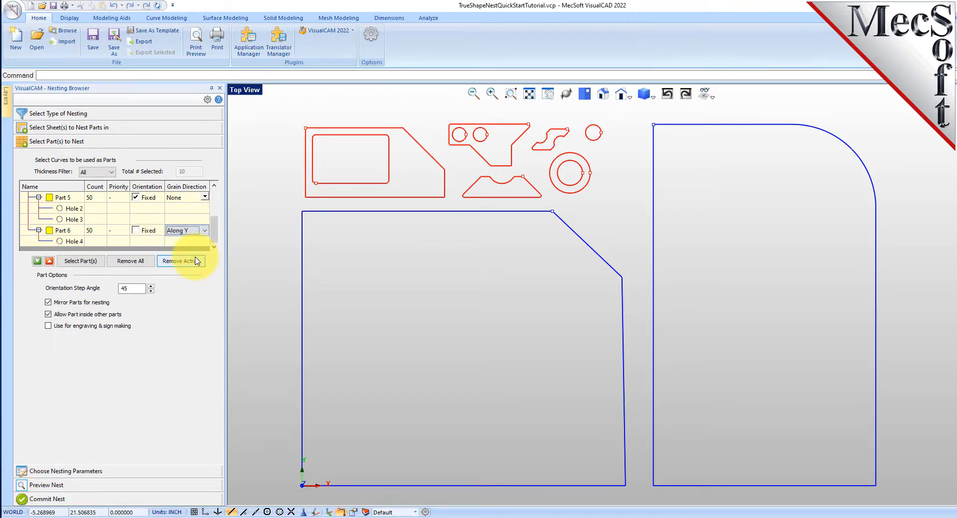
- Execute the nest again with the sheet and part grain directions applied
{"action": "left_click", "coordinate": [83, 469]}
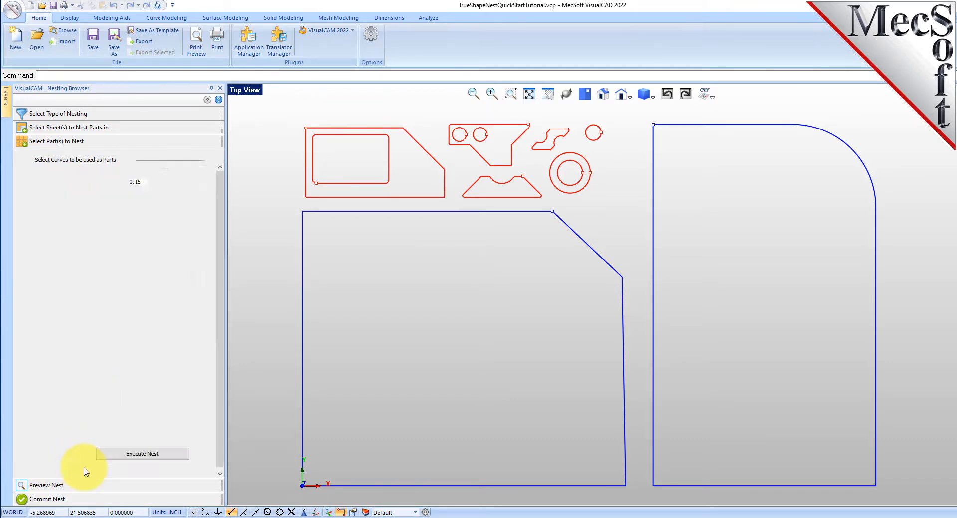
{"action": "left_click", "coordinate": [152, 454]}
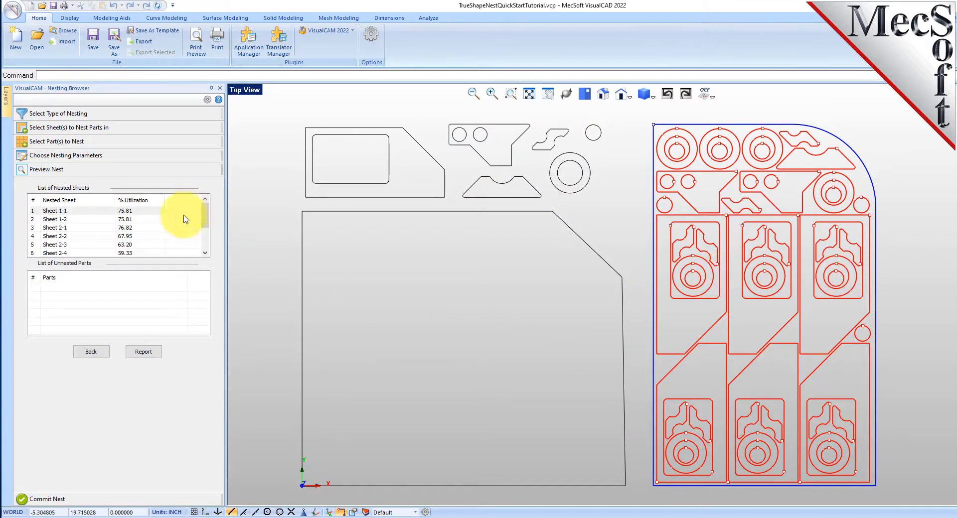
- Review the grain-direction nest on Sheet 2-1 through Sheet 2-6 and on Sheet 1-1
{"action": "left_click", "coordinate": [141, 228]}
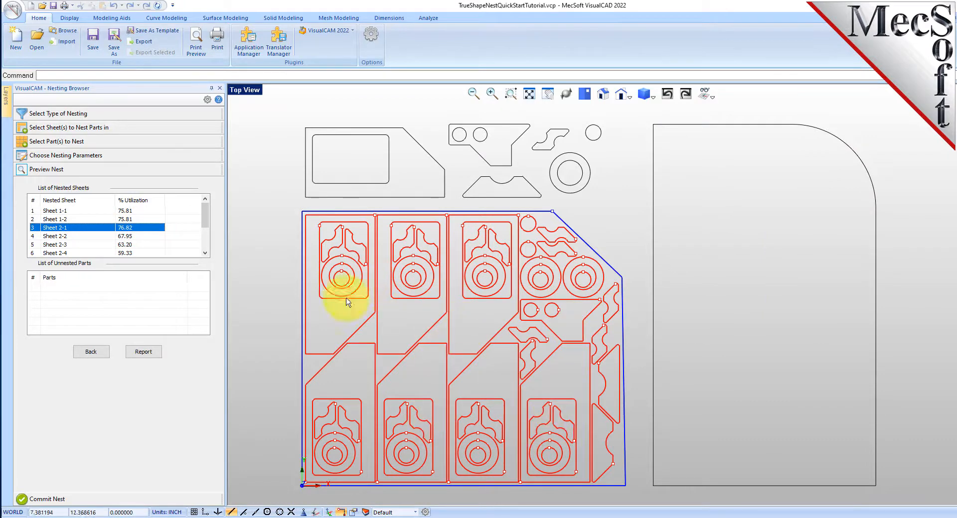
{"action": "left_click", "coordinate": [135, 236]}
{"action": "left_click", "coordinate": [146, 244]}
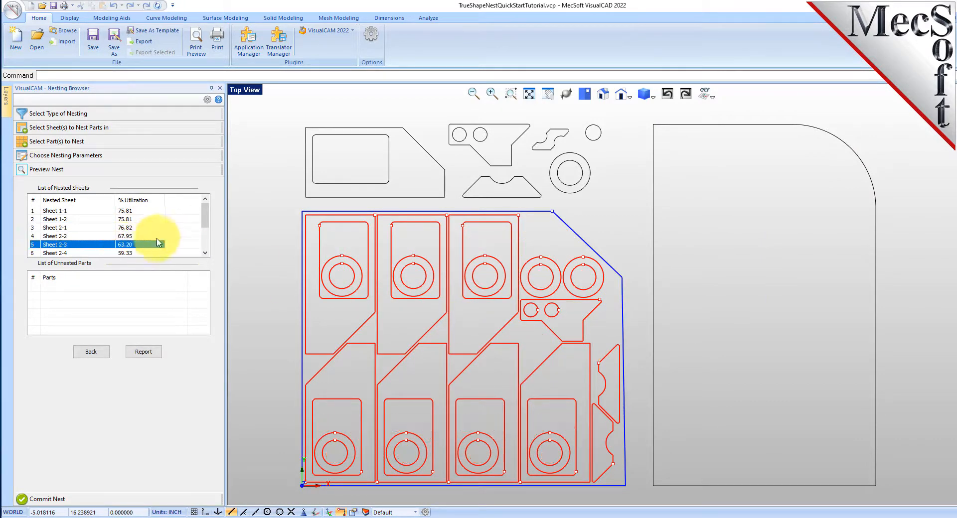
{"action": "scroll", "coordinate": [161, 238], "scroll_direction": "down", "scroll_amount": 2}
{"action": "left_click", "coordinate": [126, 218]}
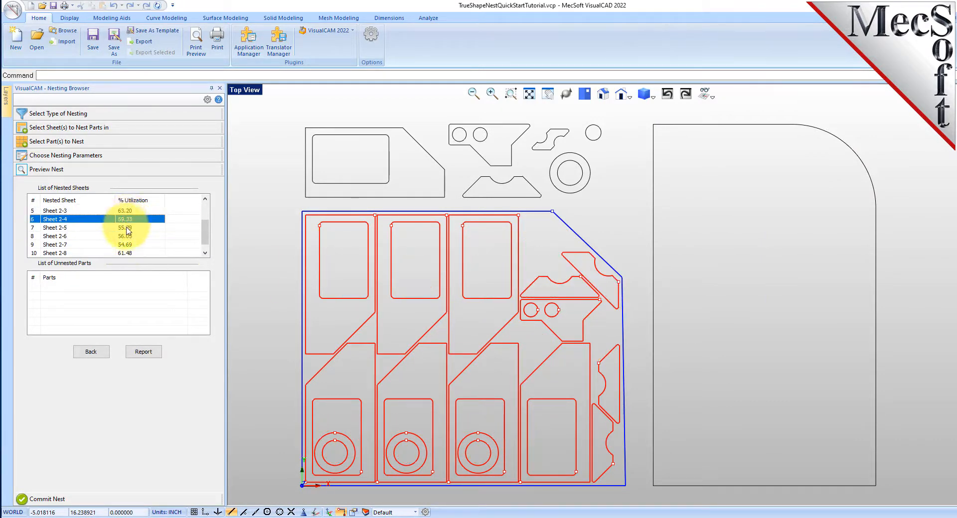
{"action": "left_click", "coordinate": [129, 228]}
{"action": "left_click", "coordinate": [129, 236]}
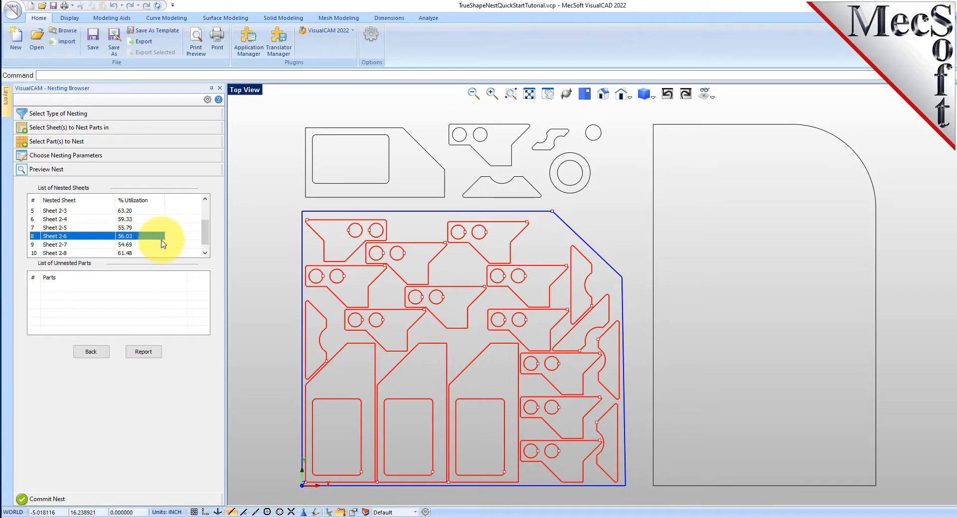
{"action": "scroll", "coordinate": [164, 242], "scroll_direction": "up", "scroll_amount": 2}
{"action": "left_click", "coordinate": [135, 211]}
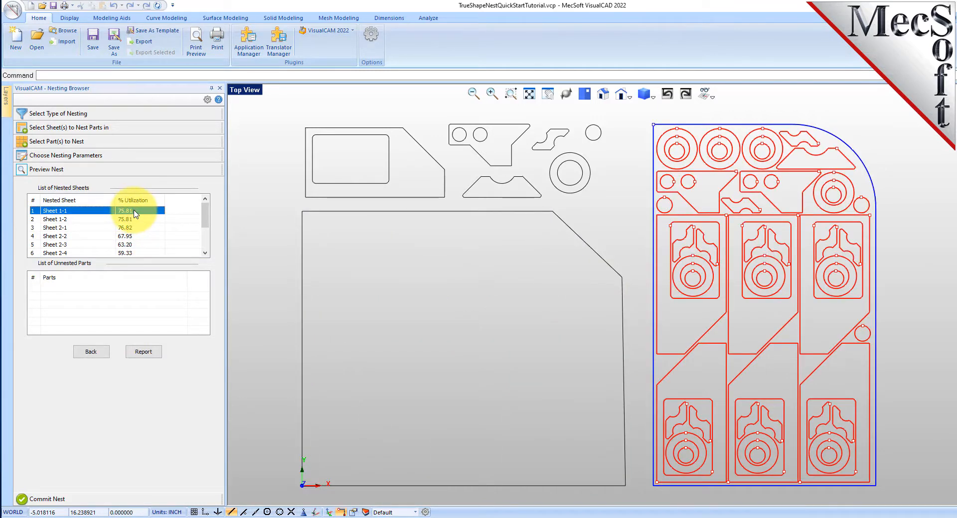
- Commit the nest with a separate layer for each nested sheet and without adding remnants to the sheet list
{"action": "left_click", "coordinate": [45, 499]}
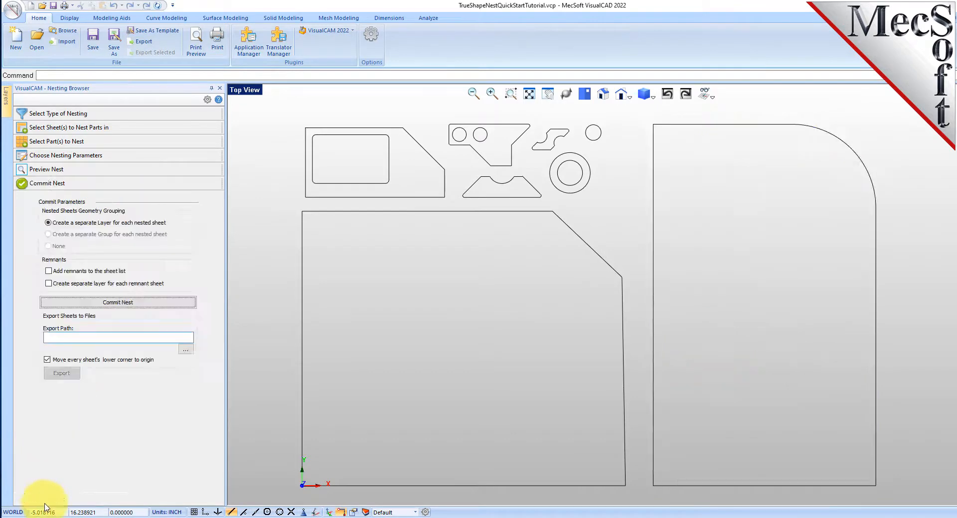
{"action": "left_click", "coordinate": [124, 308]}
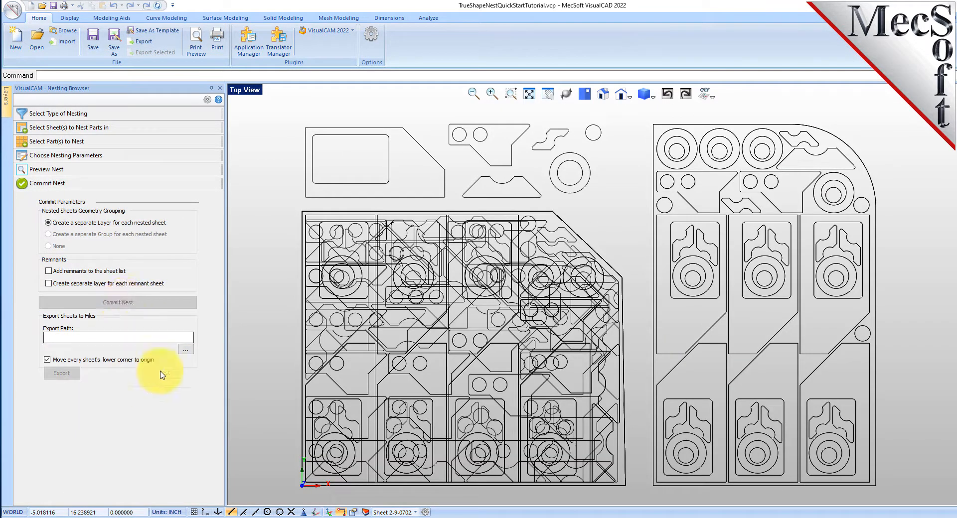
- Display the layer list to examine the layers of the committed nested sheets
{"action": "left_click", "coordinate": [366, 513]}
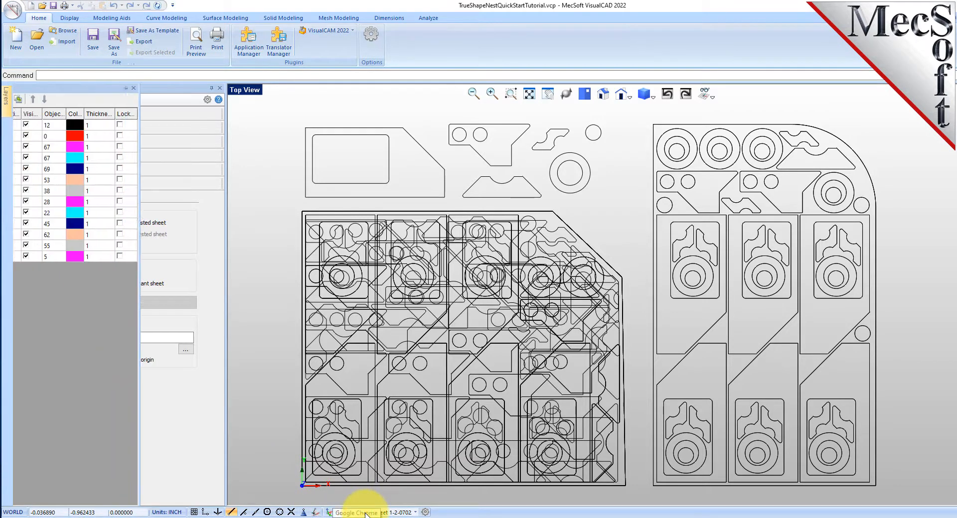